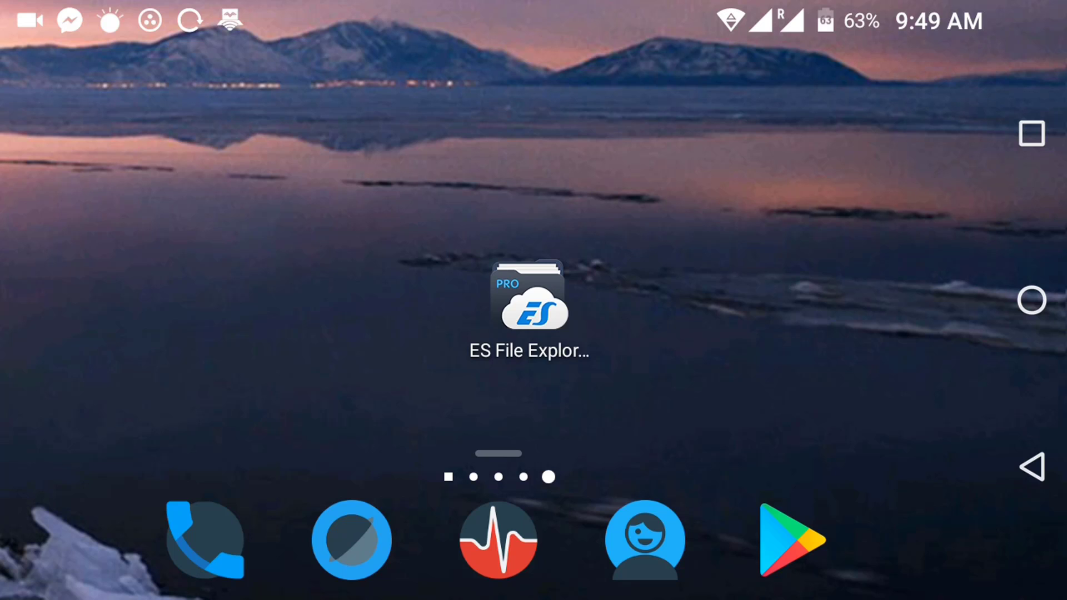
Find Play Store in the app drawer and search it for ES File Explorer File Manager.
{"action": "left_click", "coordinate": [1033, 301]}
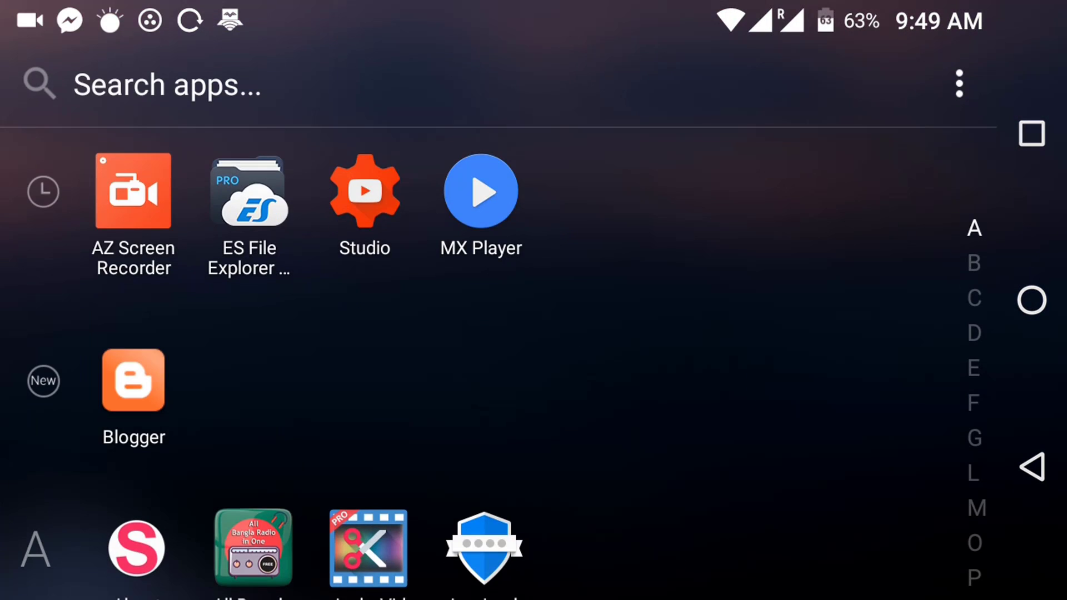
{"action": "left_click", "coordinate": [167, 85]}
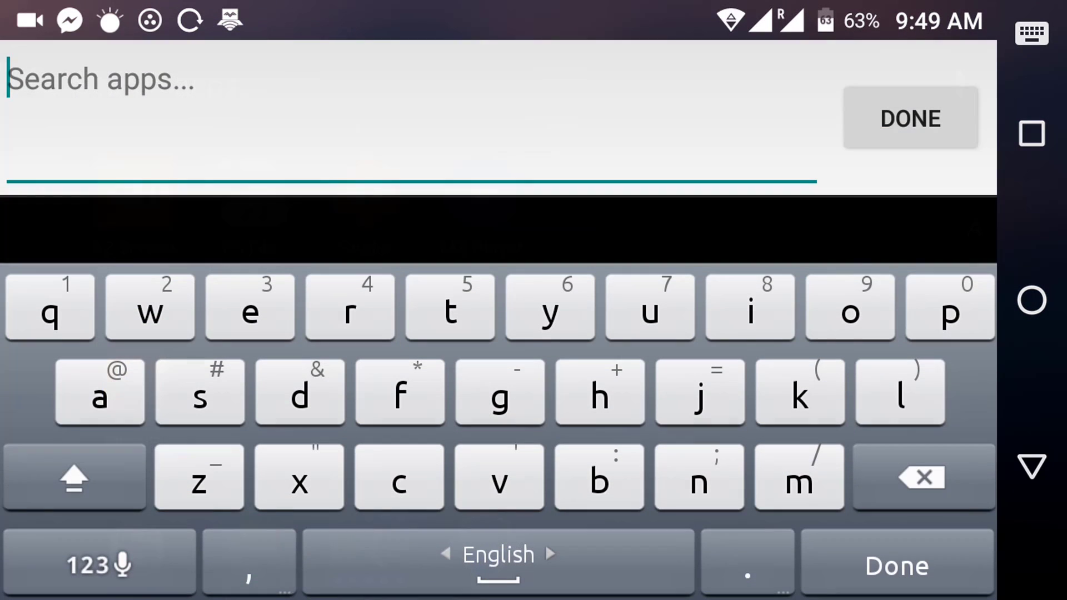
{"action": "type", "text": "pla"}
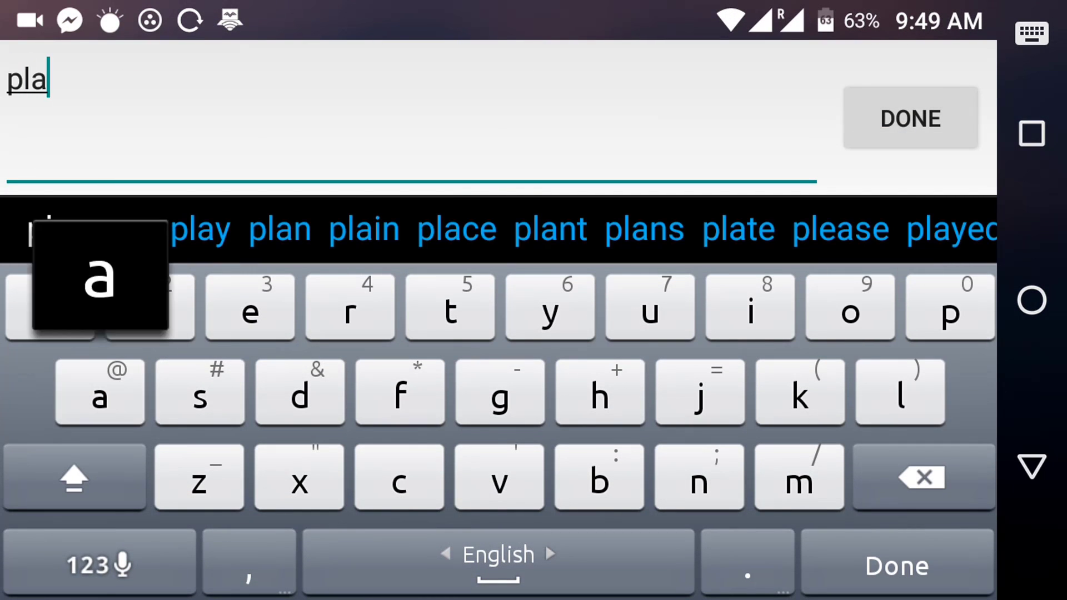
{"action": "type", "text": "y"}
{"action": "left_click", "coordinate": [911, 118]}
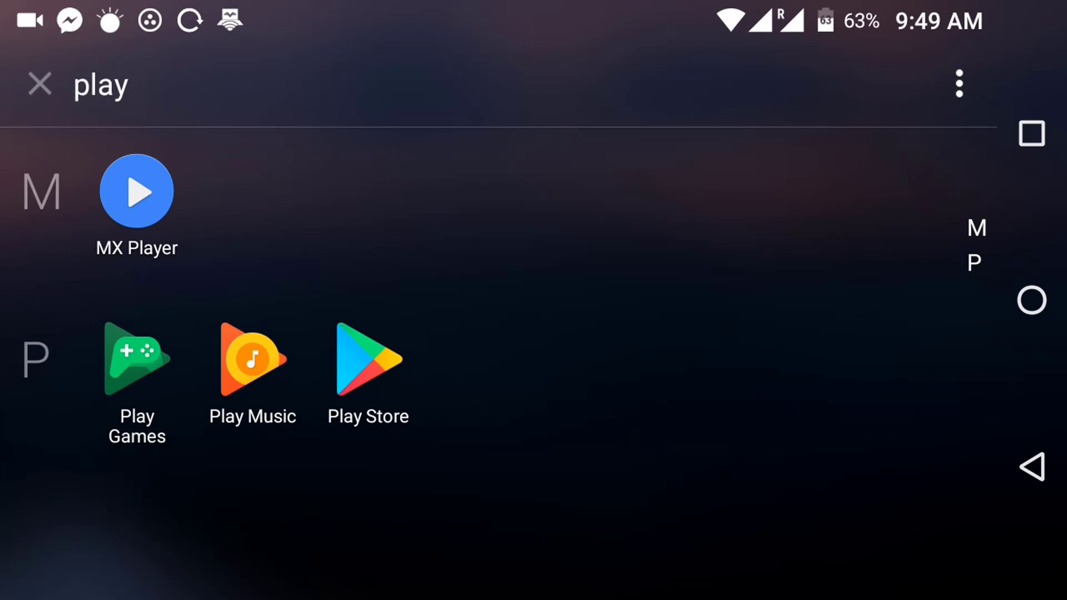
{"action": "left_click", "coordinate": [369, 359]}
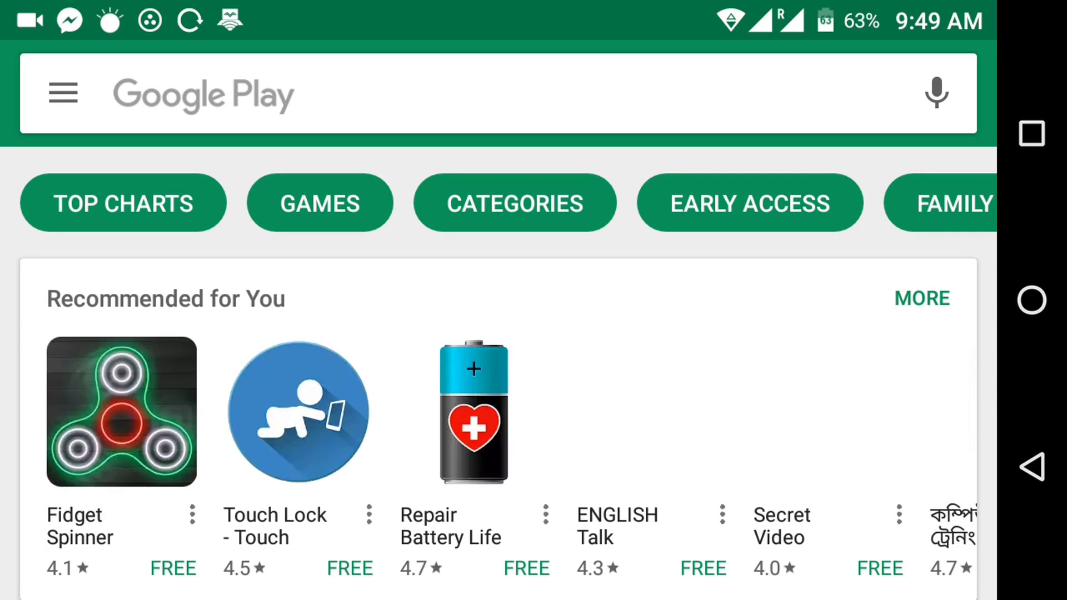
{"action": "left_click", "coordinate": [500, 94]}
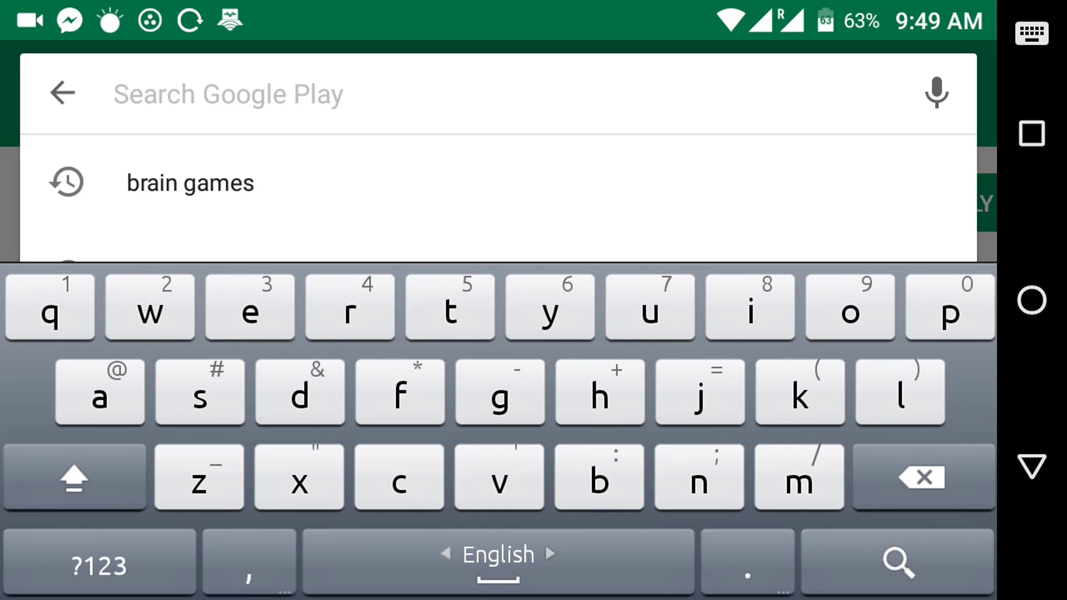
{"action": "type", "text": "es"}
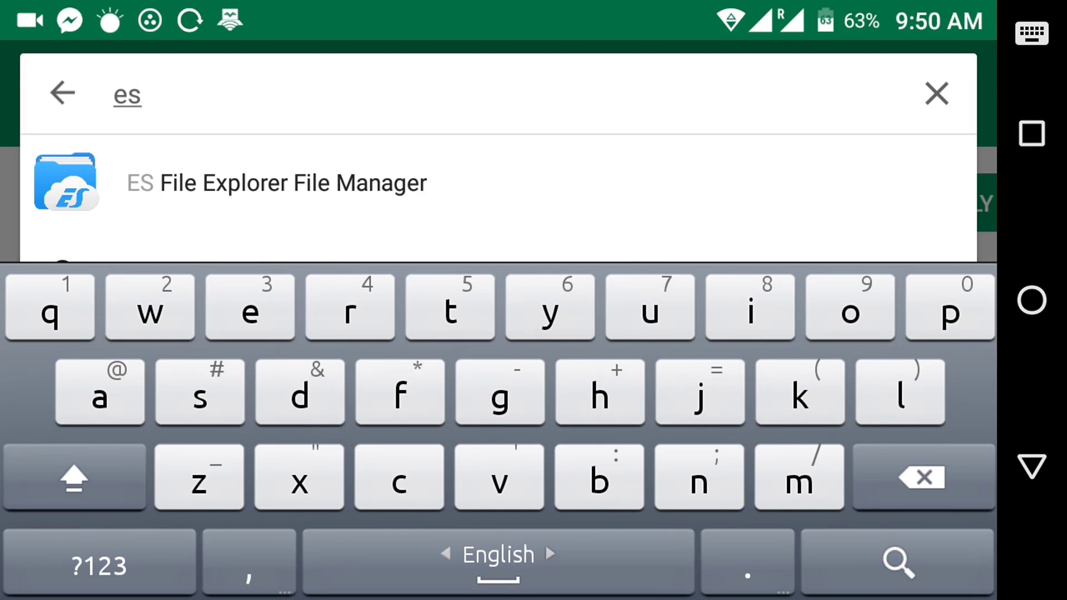
{"action": "left_click", "coordinate": [276, 184]}
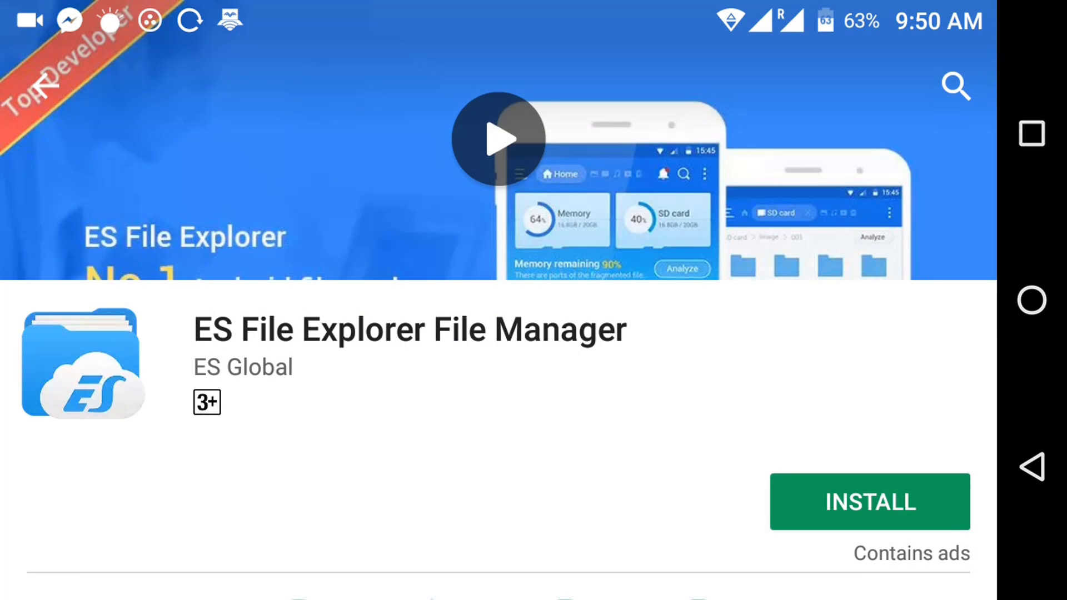
{"action": "scroll", "coordinate": [499, 333], "scroll_direction": "down", "scroll_amount": 5}
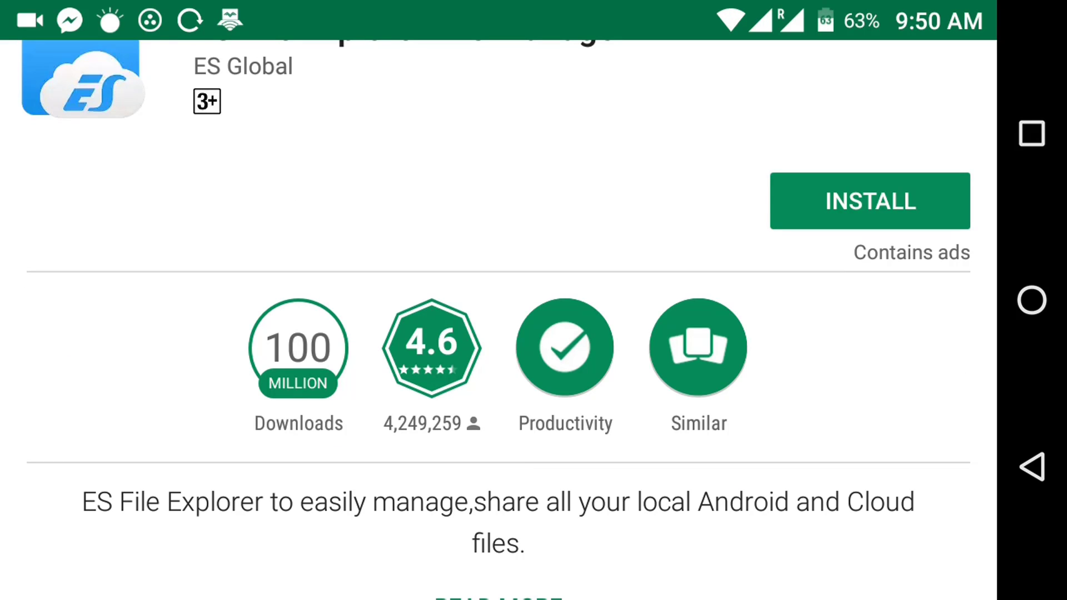
{"action": "scroll", "coordinate": [498, 320], "scroll_direction": "down", "scroll_amount": 3}
{"action": "scroll", "coordinate": [499, 321], "scroll_direction": "down", "scroll_amount": 5}
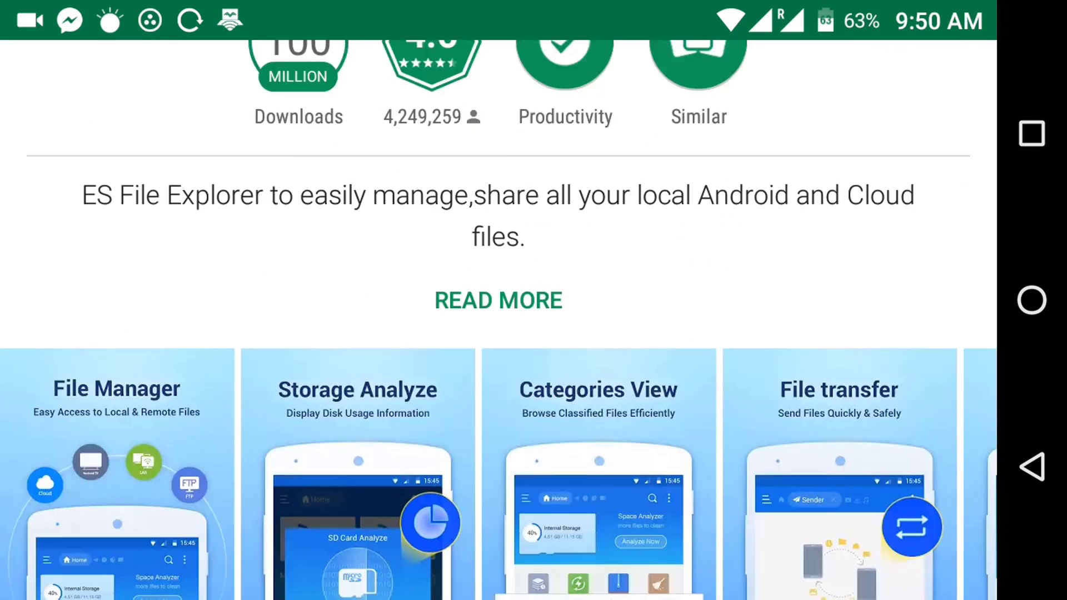
{"action": "scroll", "coordinate": [498, 225], "scroll_direction": "right", "scroll_amount": 5}
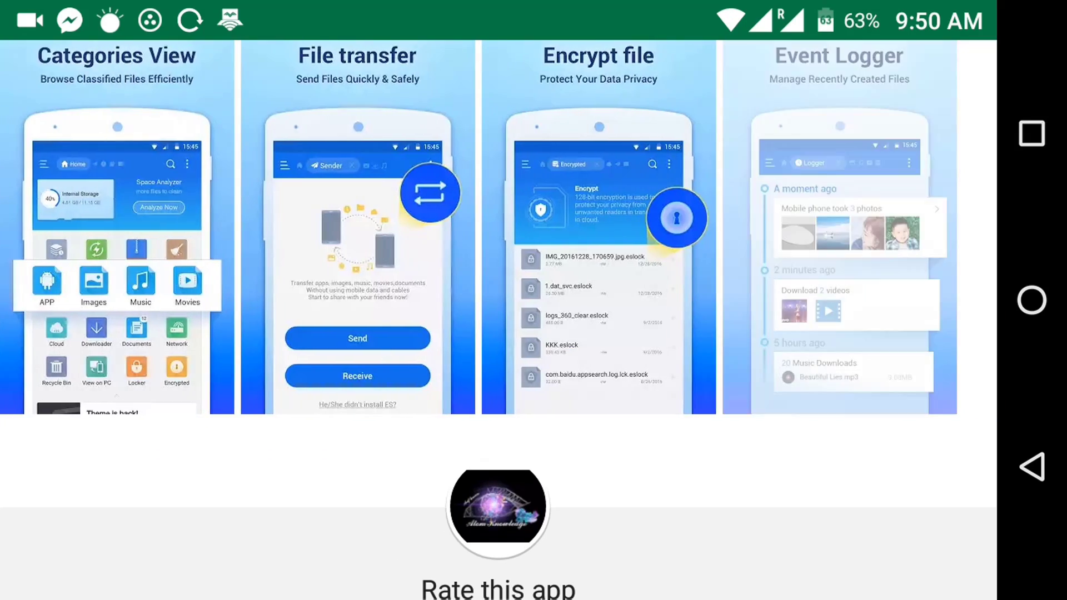
{"action": "scroll", "coordinate": [499, 334], "scroll_direction": "up", "scroll_amount": 10}
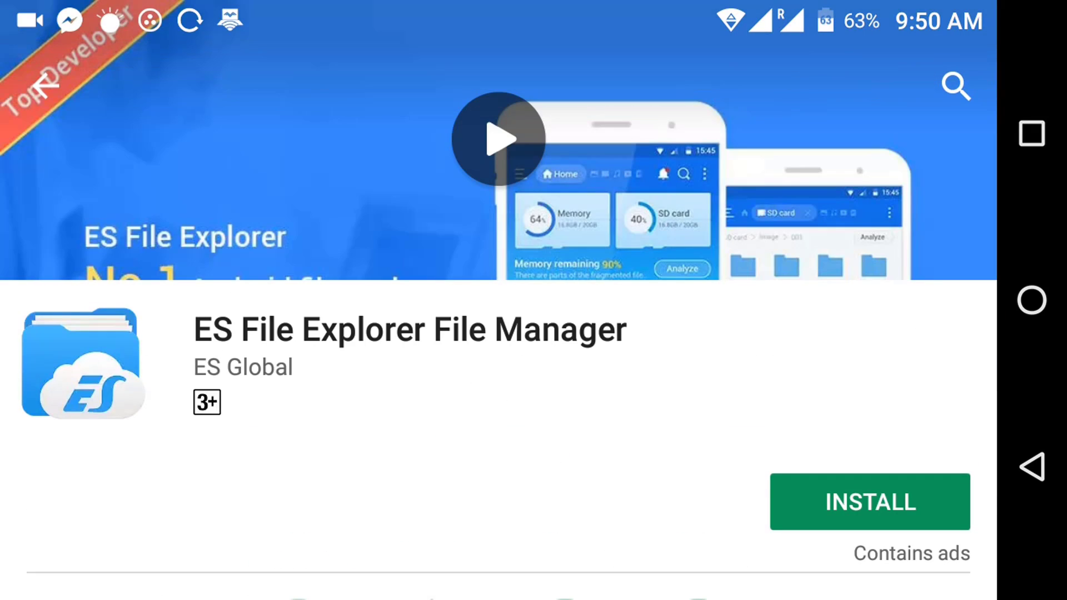
Start installing ES File Explorer File Manager from its store listing.
{"action": "left_click", "coordinate": [870, 500]}
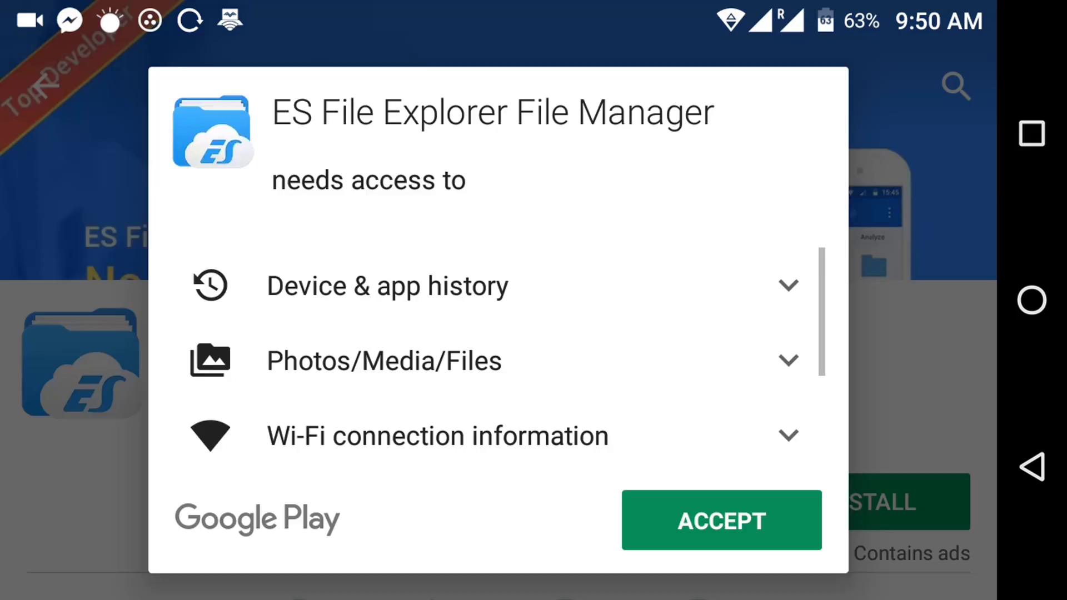
Accept ES File Explorer's permission request so the download and install proceed.
{"action": "left_click", "coordinate": [721, 520]}
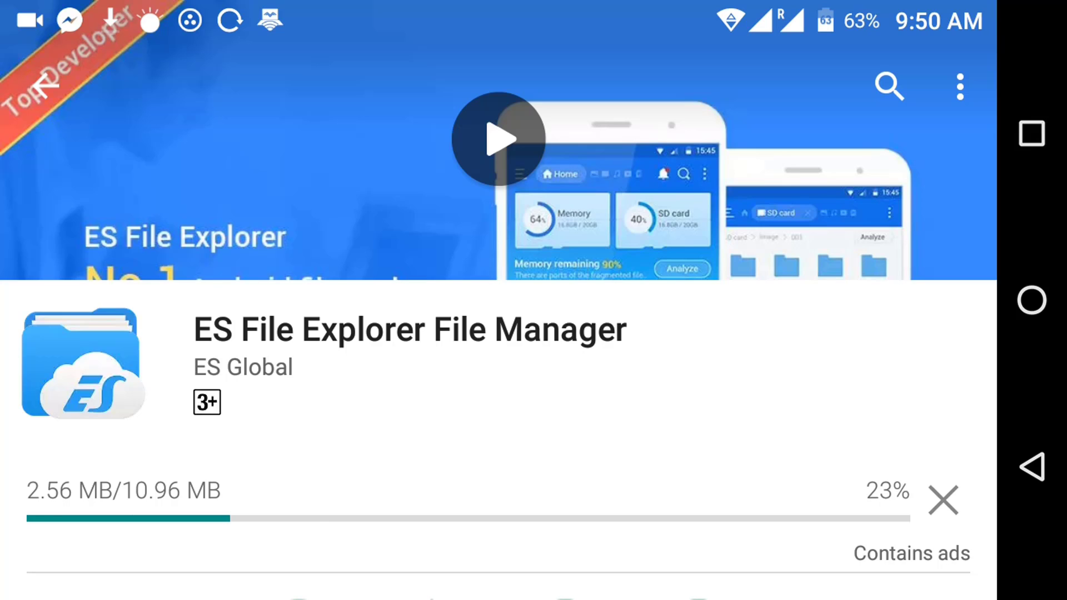
{"action": "scroll", "coordinate": [500, 333], "scroll_direction": "down", "scroll_amount": 2}
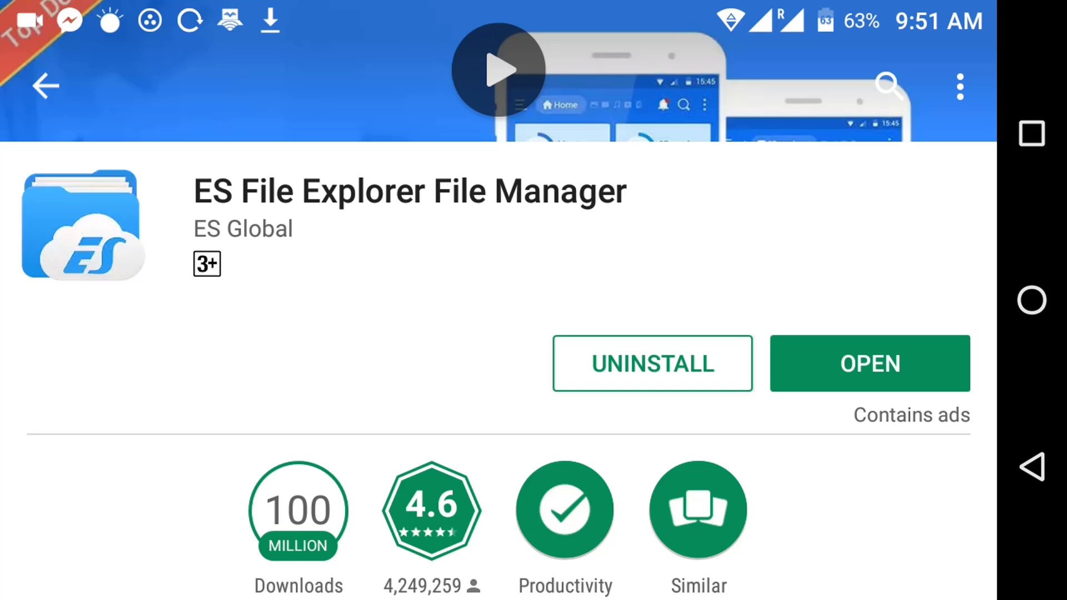
Return to the ES File Explorer store page via Recents and launch the app.
{"action": "key", "text": "Escape"}
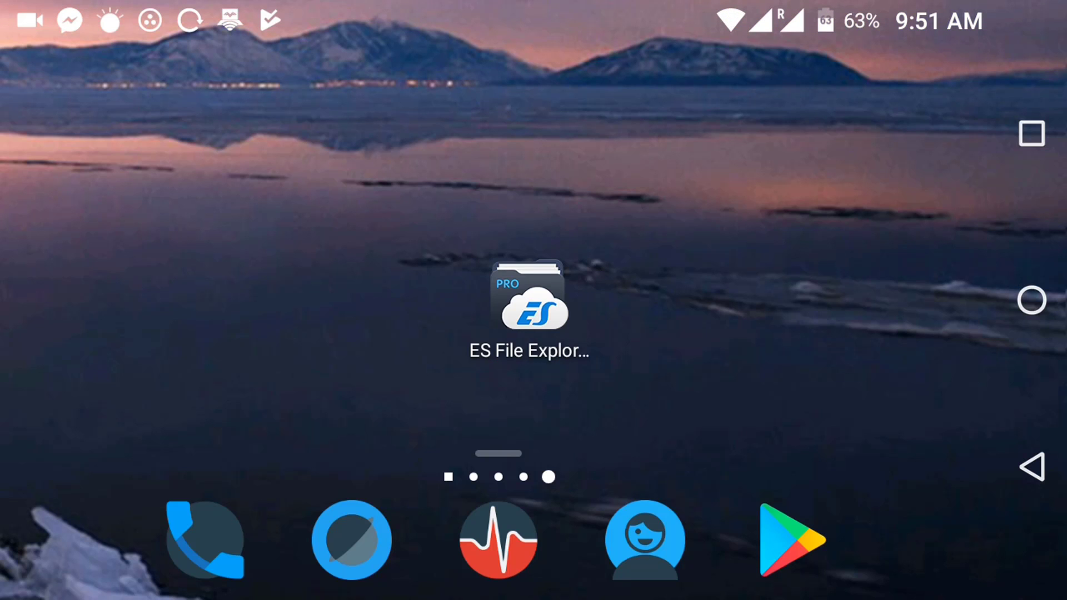
{"action": "left_click", "coordinate": [1032, 133]}
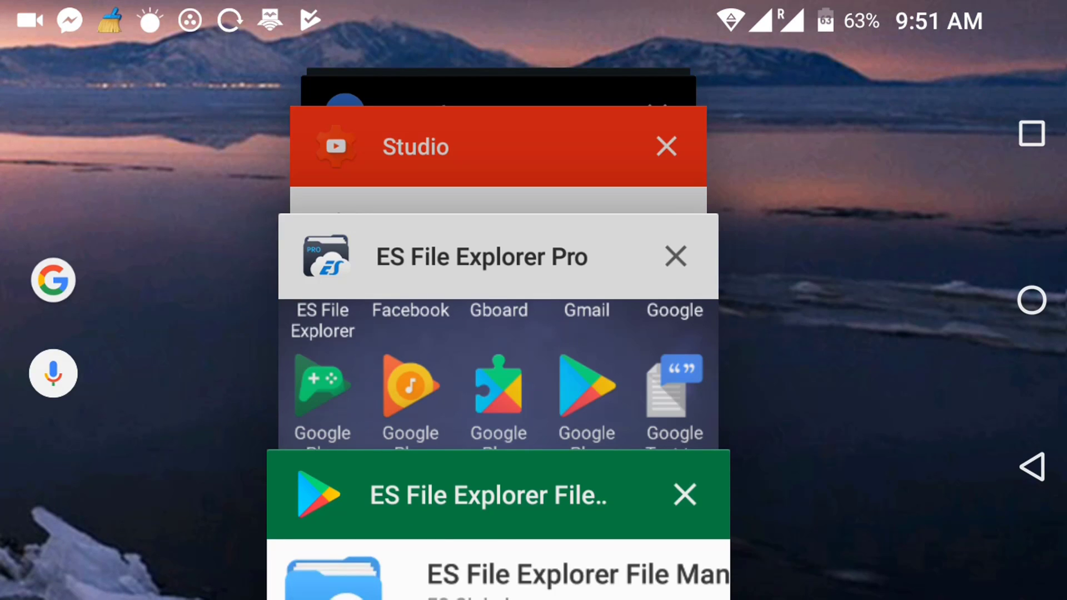
{"action": "left_click", "coordinate": [498, 551]}
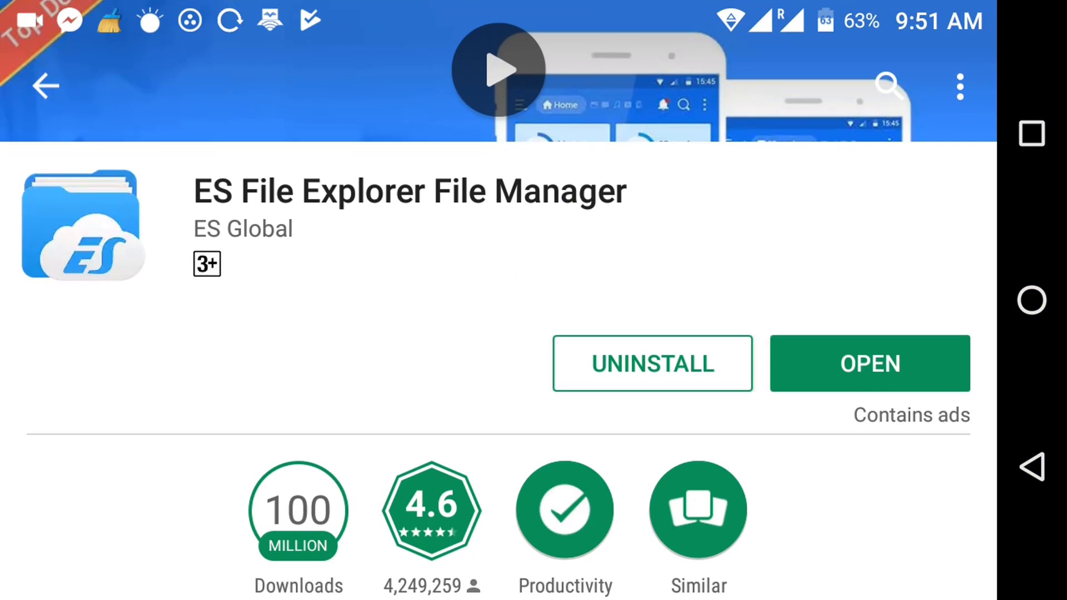
{"action": "left_click", "coordinate": [870, 364]}
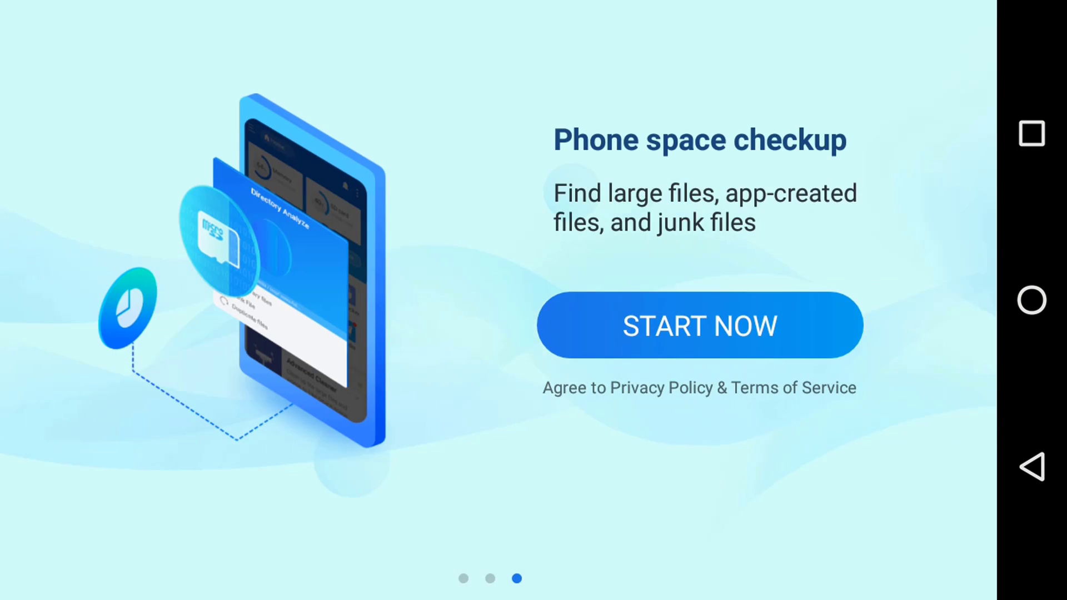
Accept the welcome screen, dismiss What's New, and view the SD card before returning Home.
{"action": "left_click", "coordinate": [743, 326]}
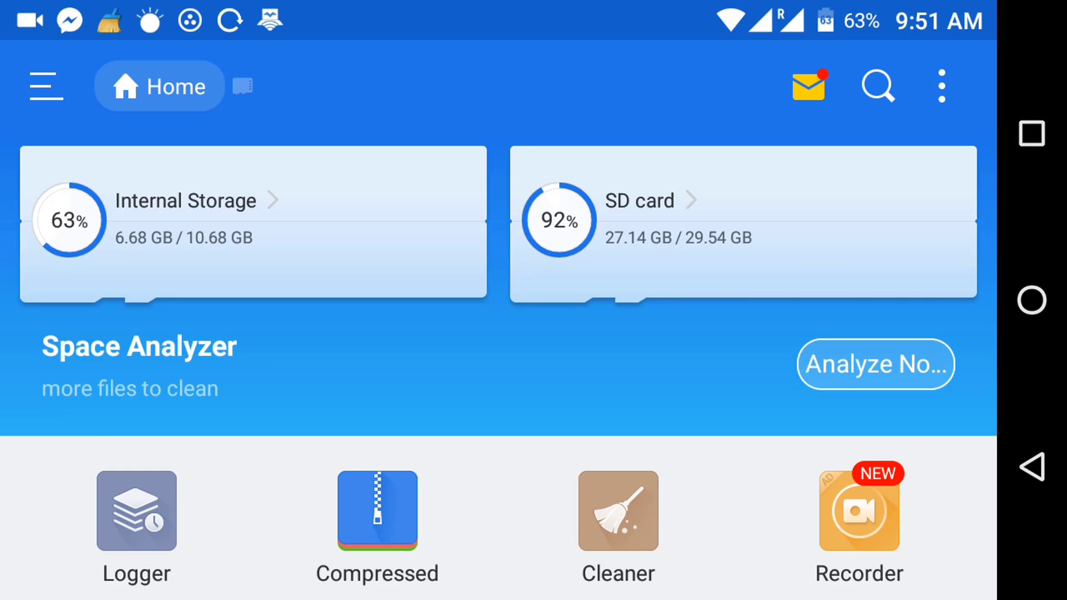
{"action": "scroll", "coordinate": [499, 366], "scroll_direction": "down", "scroll_amount": 3}
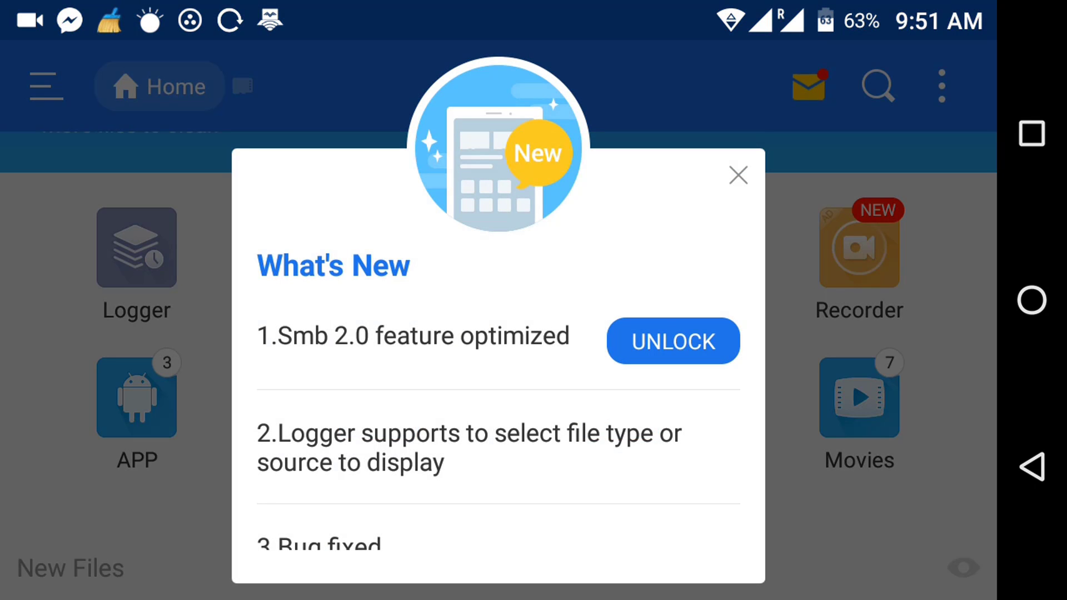
{"action": "key", "text": "Escape"}
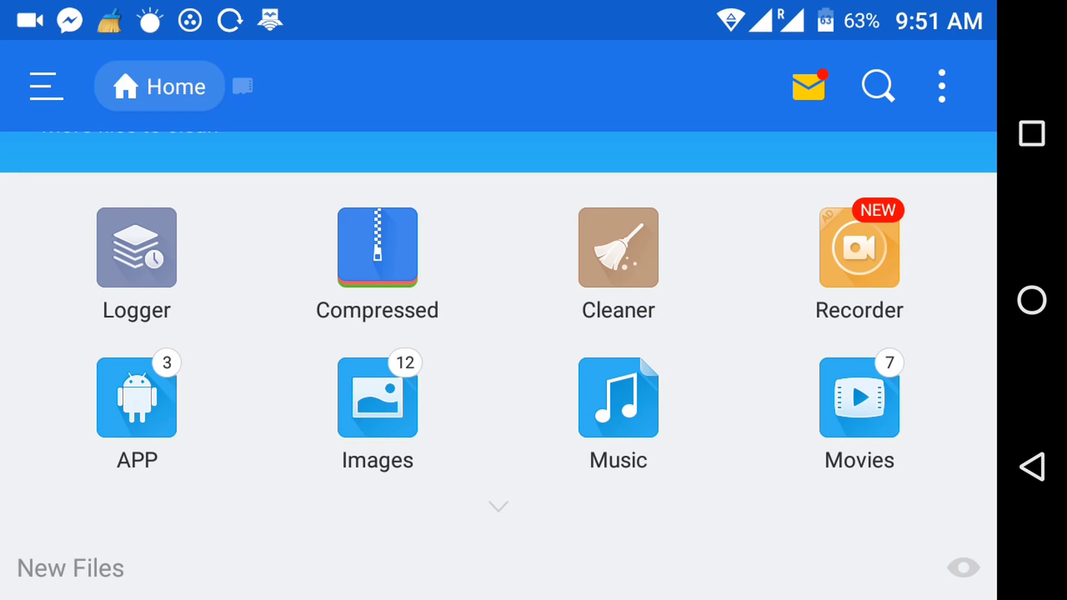
{"action": "scroll", "coordinate": [498, 367], "scroll_direction": "up", "scroll_amount": 3}
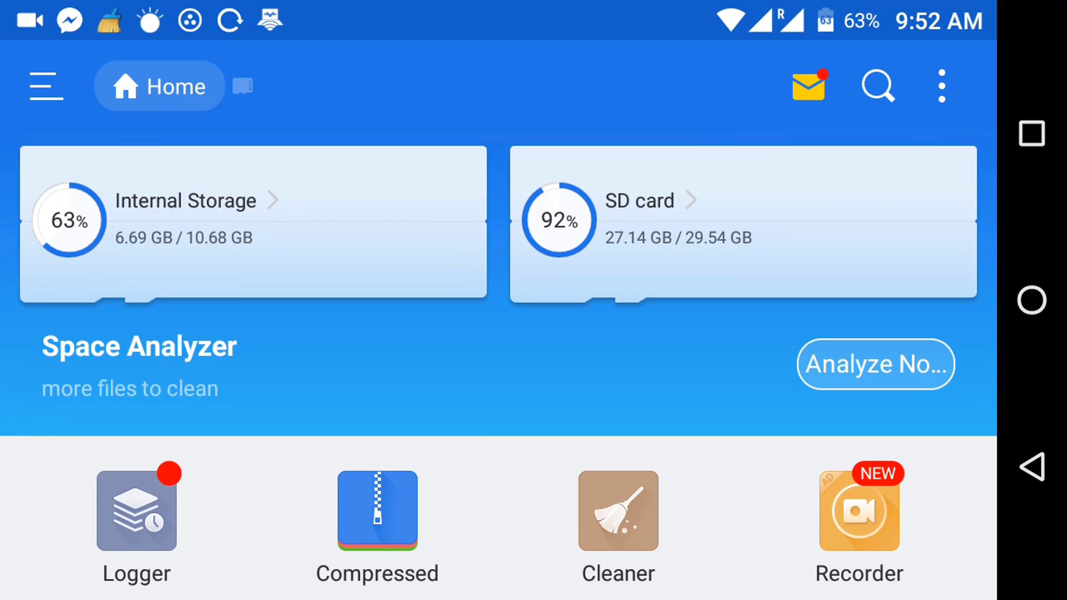
{"action": "left_click", "coordinate": [743, 221]}
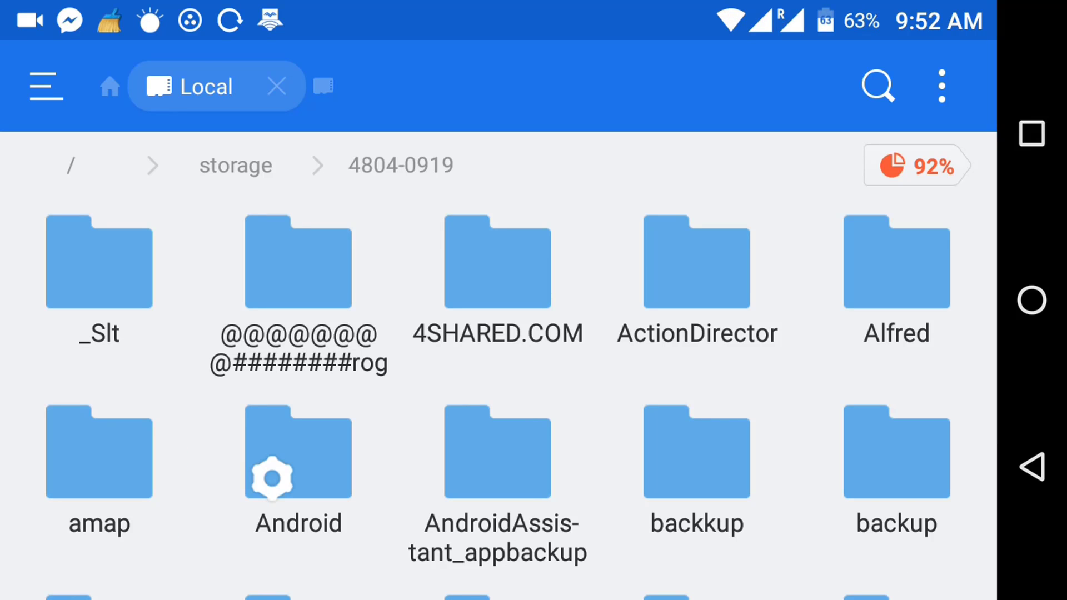
{"action": "left_click", "coordinate": [1032, 467]}
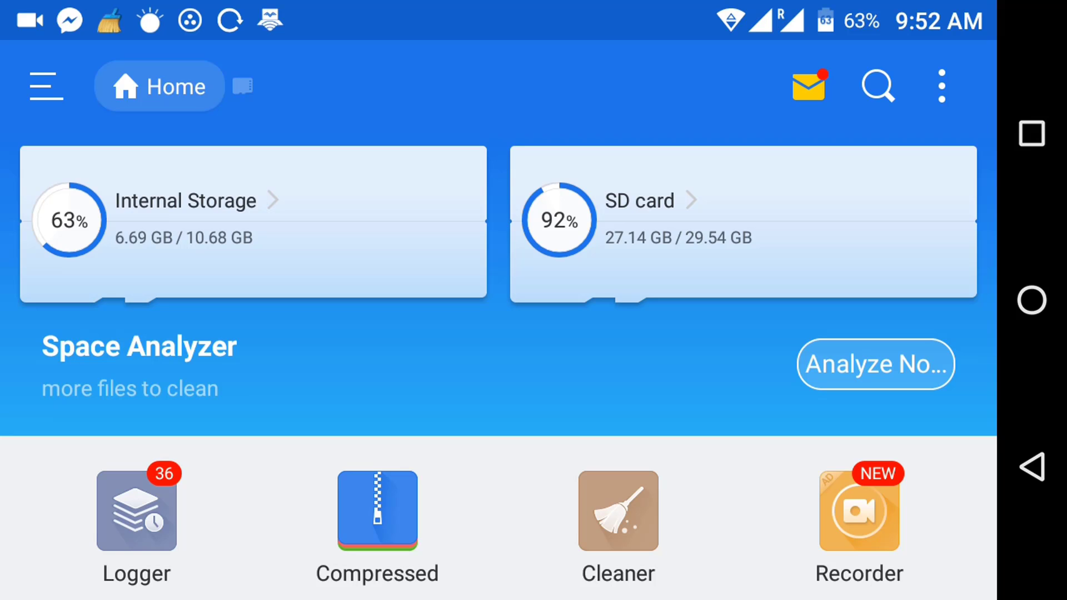
Expand the Tools and Network sections in the app's side menu.
{"action": "left_click", "coordinate": [47, 85]}
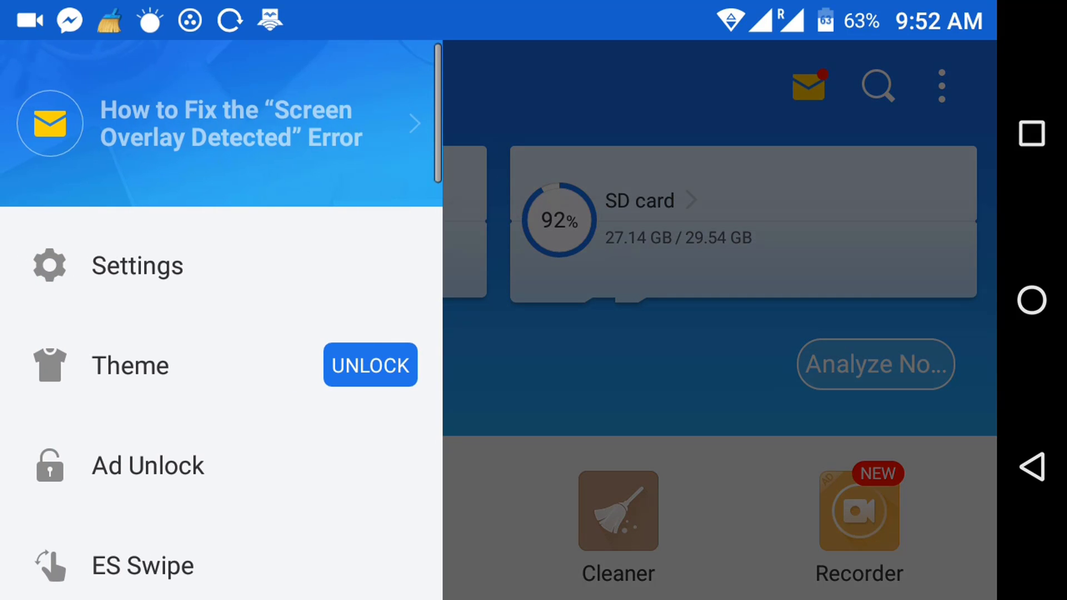
{"action": "scroll", "coordinate": [222, 334], "scroll_direction": "down", "scroll_amount": 5}
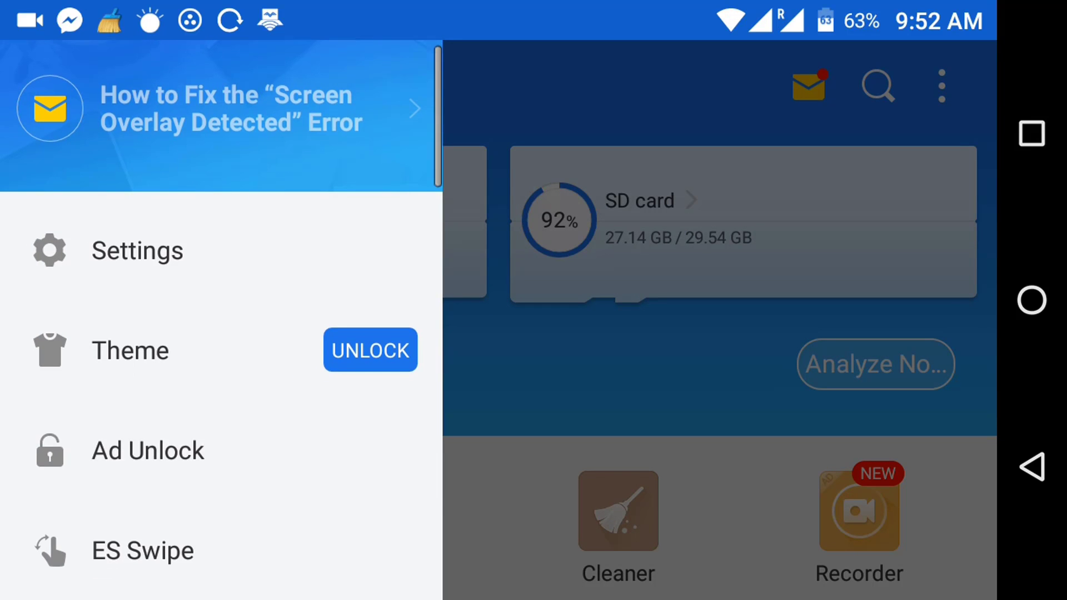
{"action": "scroll", "coordinate": [221, 334], "scroll_direction": "down", "scroll_amount": 4}
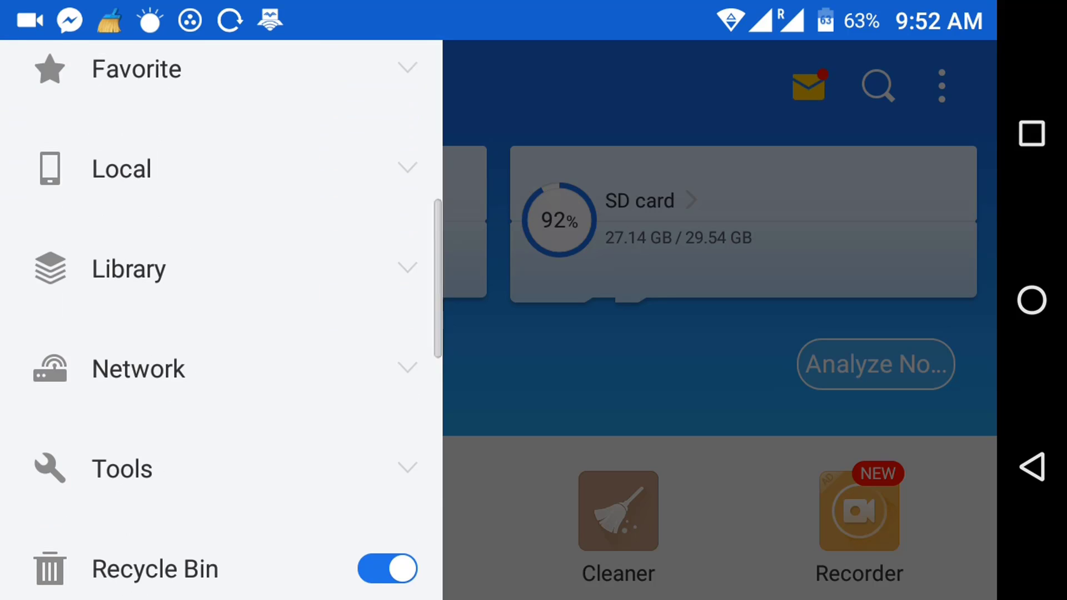
{"action": "scroll", "coordinate": [221, 334], "scroll_direction": "down", "scroll_amount": 5}
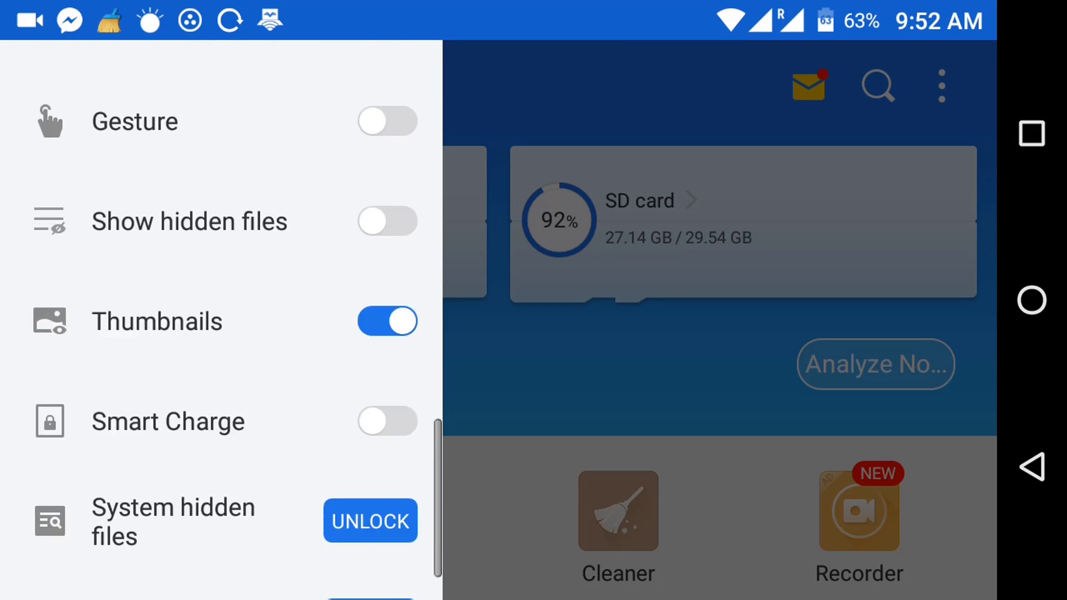
{"action": "scroll", "coordinate": [221, 334], "scroll_direction": "down", "scroll_amount": 1}
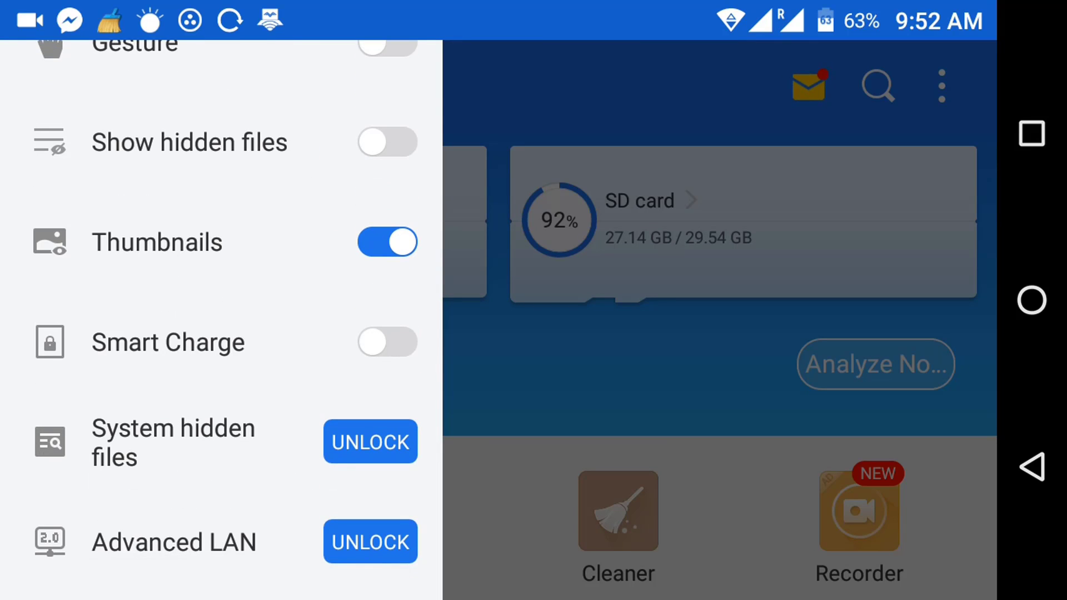
{"action": "scroll", "coordinate": [222, 321], "scroll_direction": "up", "scroll_amount": 3}
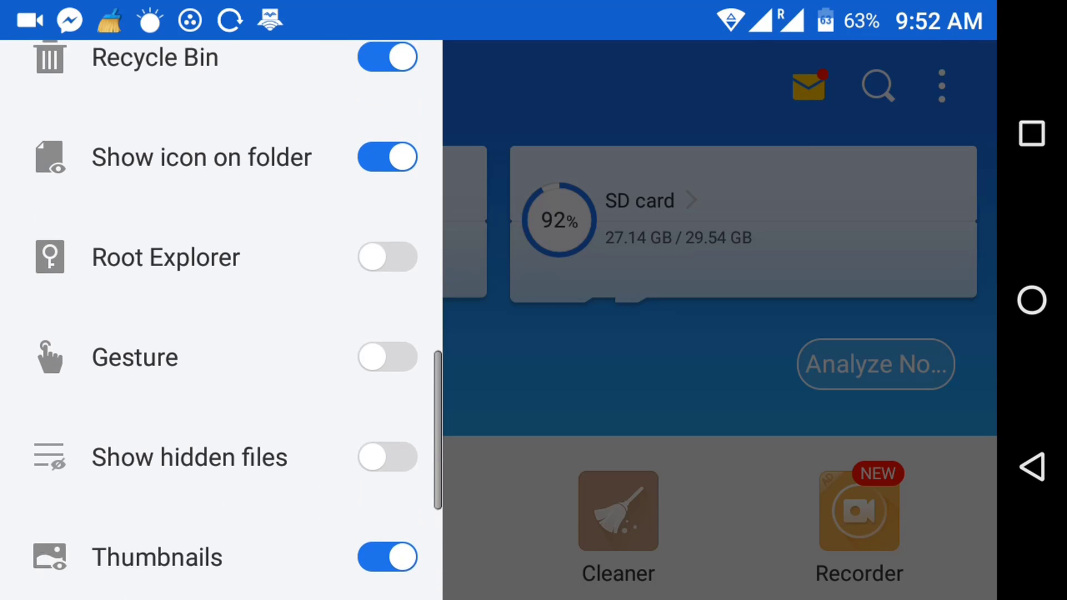
{"action": "scroll", "coordinate": [221, 321], "scroll_direction": "up", "scroll_amount": 2}
{"action": "scroll", "coordinate": [222, 321], "scroll_direction": "up", "scroll_amount": 2}
{"action": "left_click", "coordinate": [122, 326]}
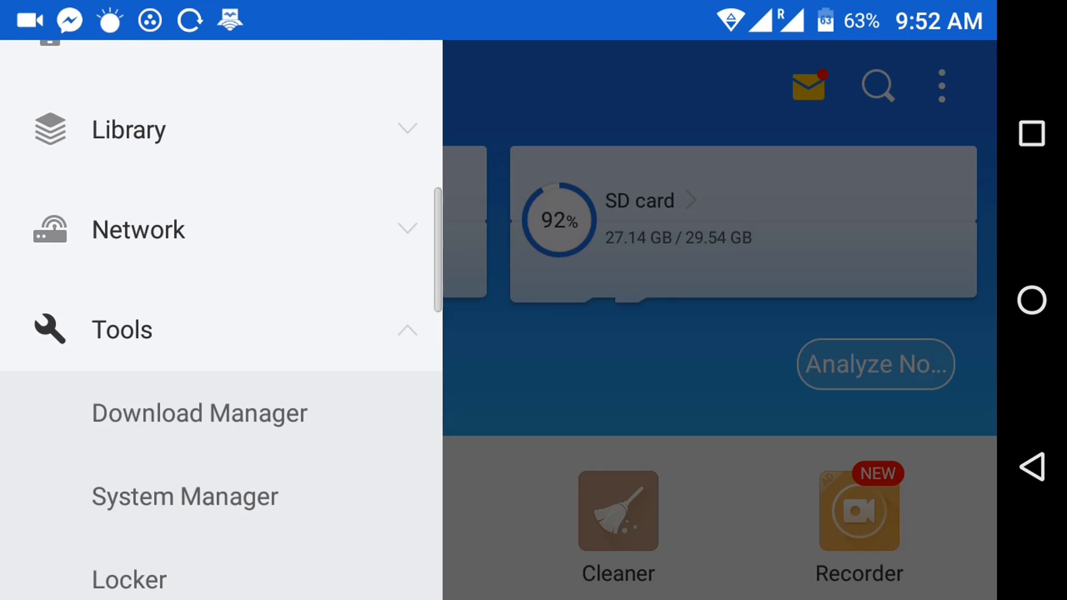
{"action": "scroll", "coordinate": [222, 320], "scroll_direction": "down", "scroll_amount": 2}
{"action": "scroll", "coordinate": [220, 320], "scroll_direction": "down", "scroll_amount": 1}
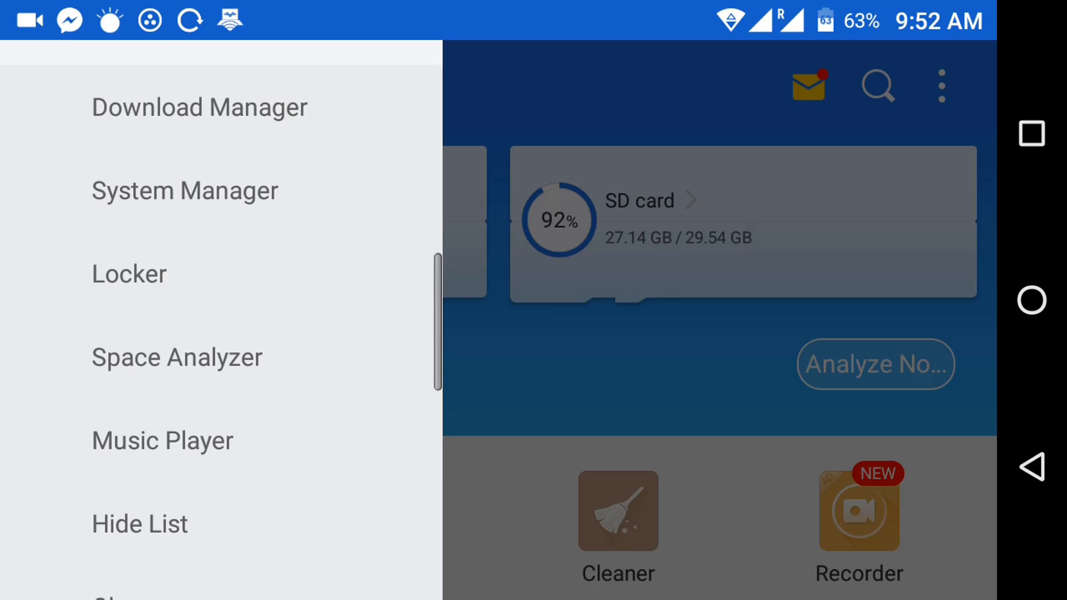
{"action": "scroll", "coordinate": [221, 321], "scroll_direction": "down", "scroll_amount": 2}
{"action": "scroll", "coordinate": [222, 321], "scroll_direction": "down", "scroll_amount": 1}
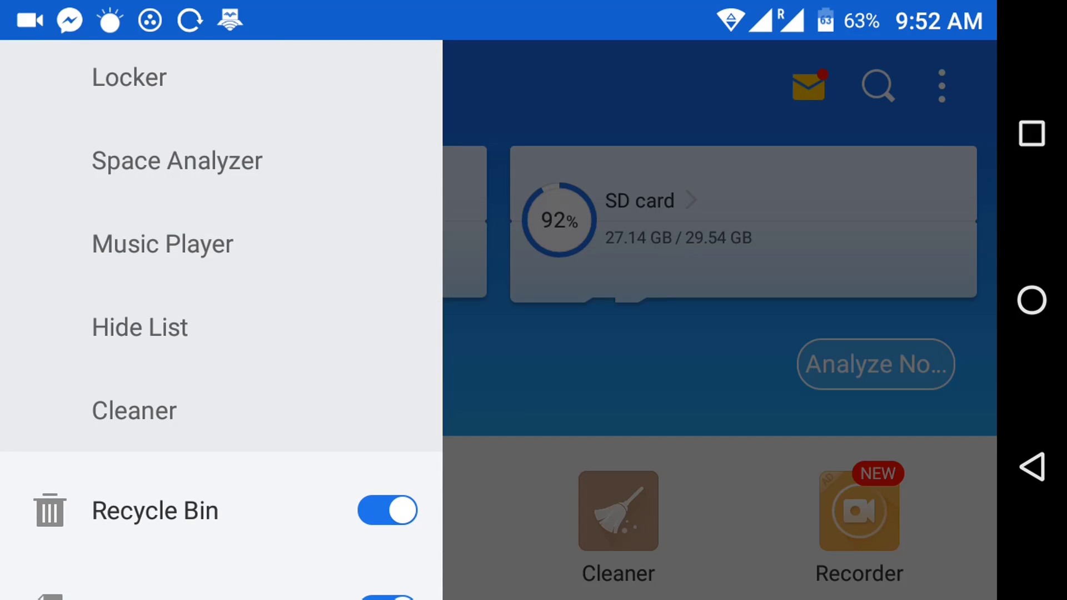
{"action": "scroll", "coordinate": [221, 321], "scroll_direction": "up", "scroll_amount": 3}
{"action": "scroll", "coordinate": [221, 320], "scroll_direction": "up", "scroll_amount": 3}
{"action": "scroll", "coordinate": [221, 321], "scroll_direction": "up", "scroll_amount": 2}
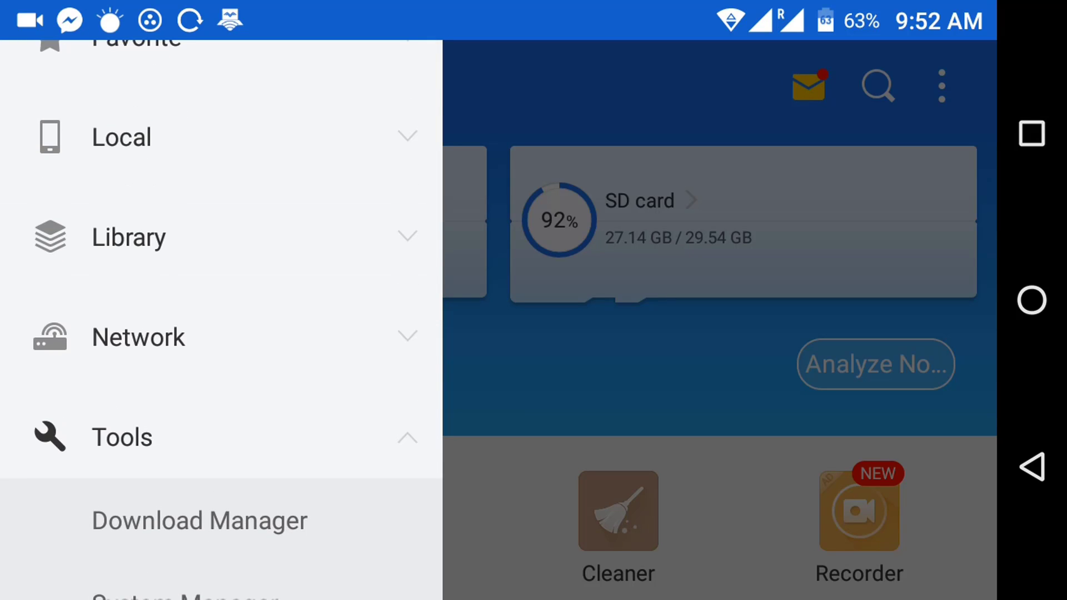
{"action": "left_click", "coordinate": [138, 336]}
{"action": "scroll", "coordinate": [221, 320], "scroll_direction": "down", "scroll_amount": 2}
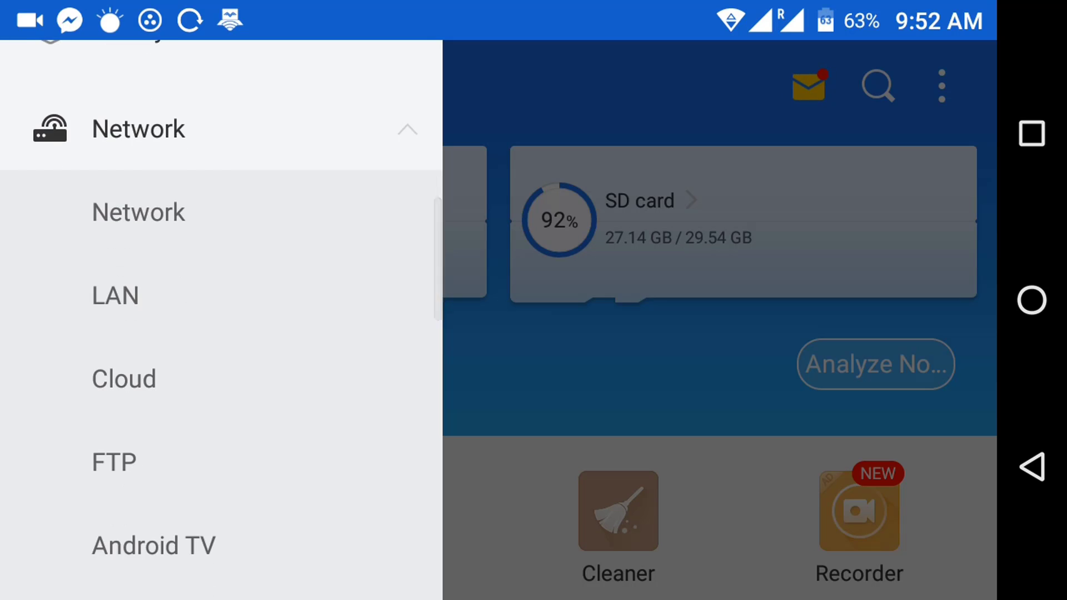
{"action": "scroll", "coordinate": [221, 321], "scroll_direction": "down", "scroll_amount": 2}
{"action": "scroll", "coordinate": [220, 320], "scroll_direction": "down", "scroll_amount": 1}
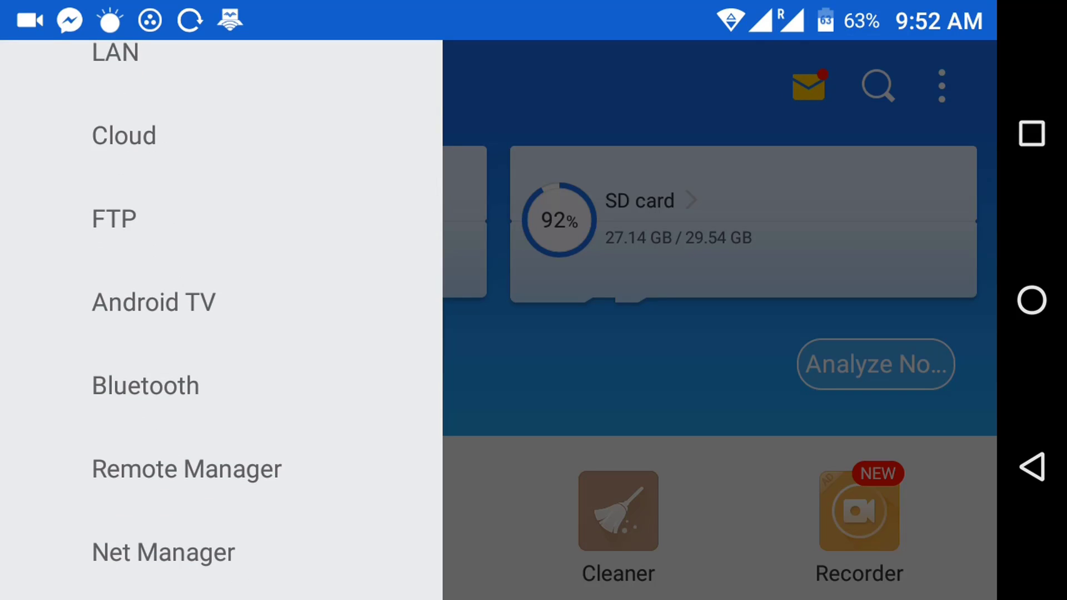
{"action": "scroll", "coordinate": [221, 320], "scroll_direction": "up", "scroll_amount": 3}
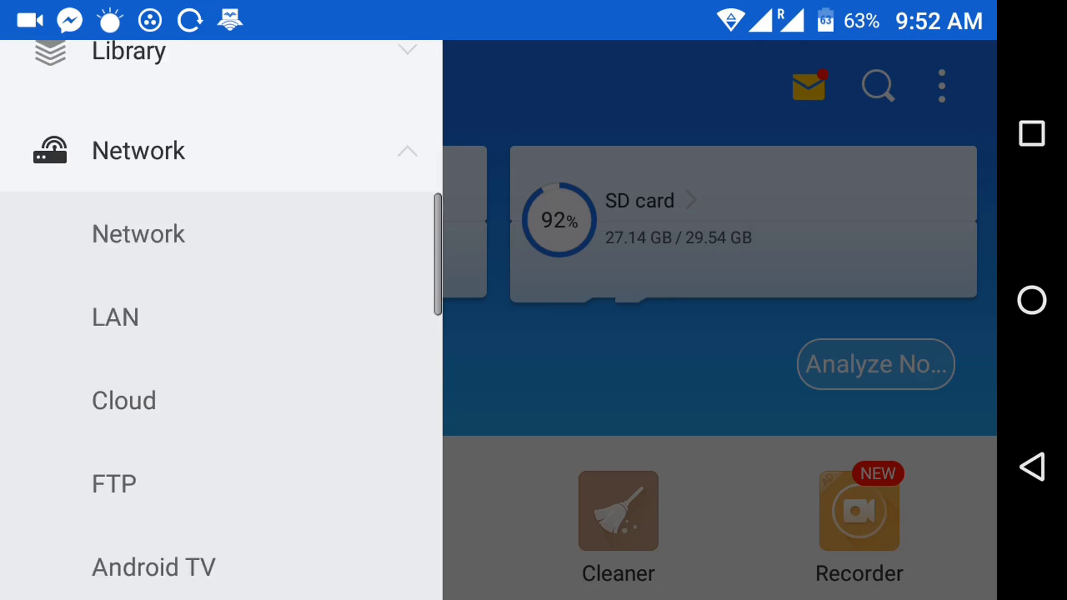
{"action": "scroll", "coordinate": [221, 320], "scroll_direction": "up", "scroll_amount": 1}
{"action": "scroll", "coordinate": [220, 321], "scroll_direction": "up", "scroll_amount": 1}
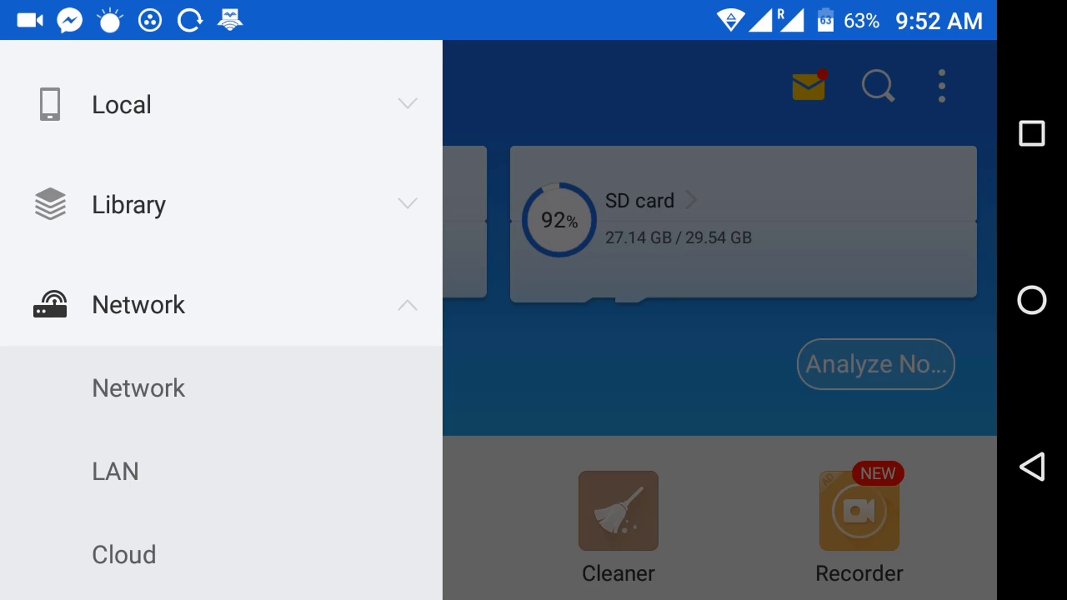
{"action": "scroll", "coordinate": [221, 321], "scroll_direction": "down", "scroll_amount": 1}
{"action": "scroll", "coordinate": [221, 320], "scroll_direction": "down", "scroll_amount": 1}
{"action": "scroll", "coordinate": [220, 320], "scroll_direction": "down", "scroll_amount": 2}
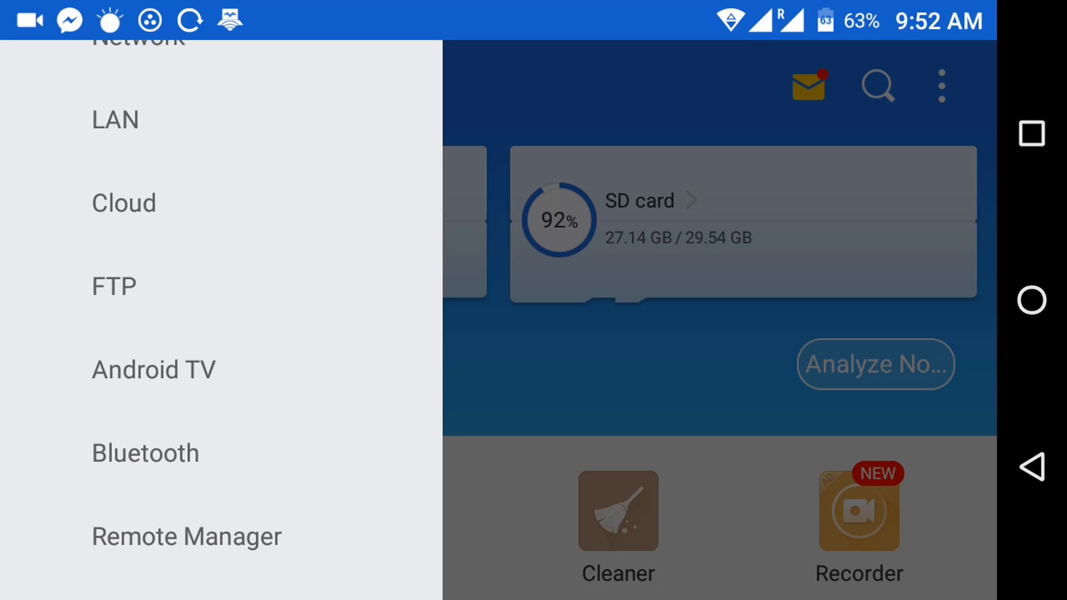
{"action": "scroll", "coordinate": [221, 320], "scroll_direction": "down", "scroll_amount": 1}
Turn on Remote Manager from the Network section to start the FTP server.
{"action": "left_click", "coordinate": [186, 434]}
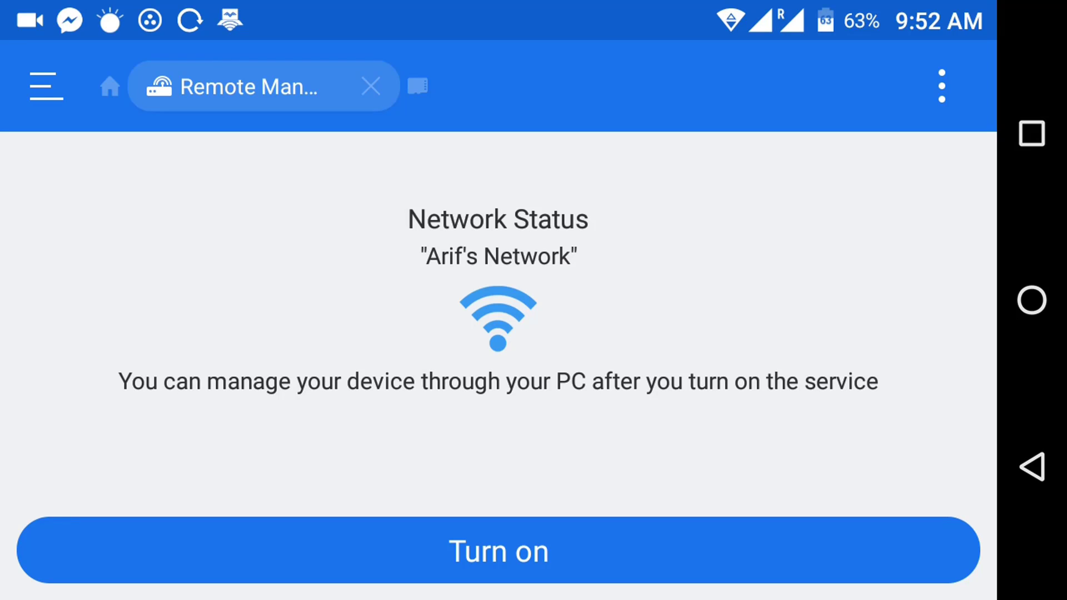
{"action": "left_click", "coordinate": [499, 551]}
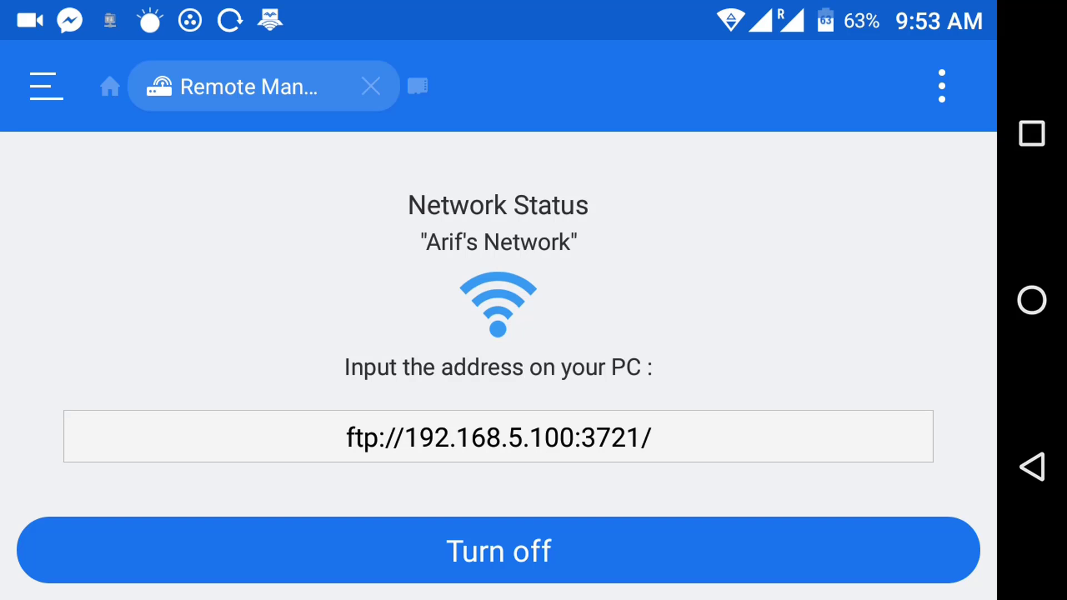
Swipe over to the Local file list and back to the Remote Manager page.
{"action": "left_click_drag", "start_coordinate": [750, 334], "coordinate": [333, 334]}
{"action": "left_click_drag", "start_coordinate": [251, 334], "coordinate": [750, 334]}
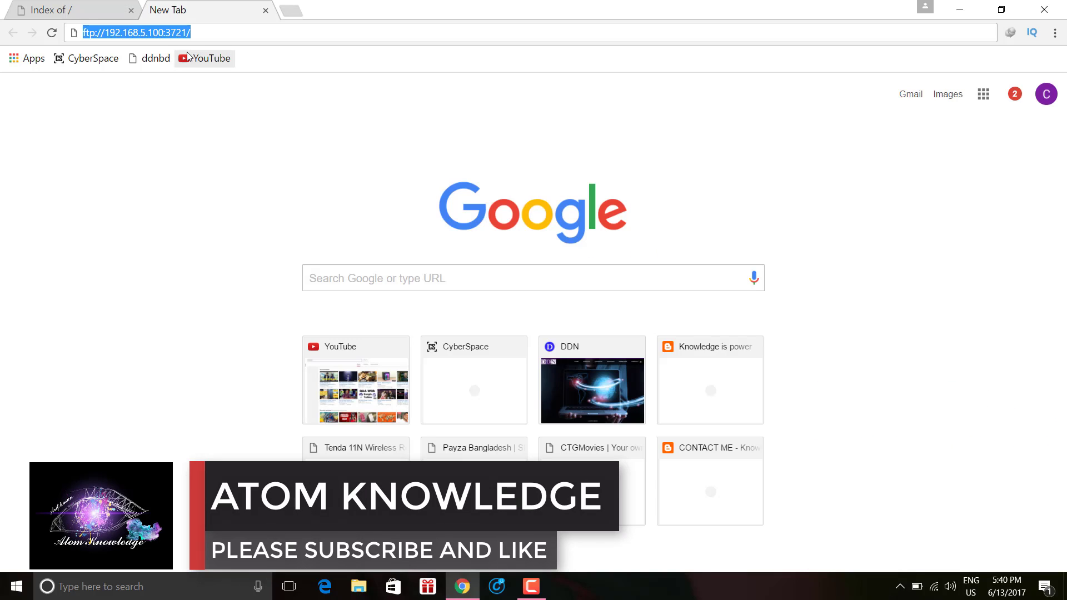
Load ftp://192.168.5.100:3721/ in Chrome, visit SHAREit/, and return to the root listing.
{"action": "left_click", "coordinate": [257, 30]}
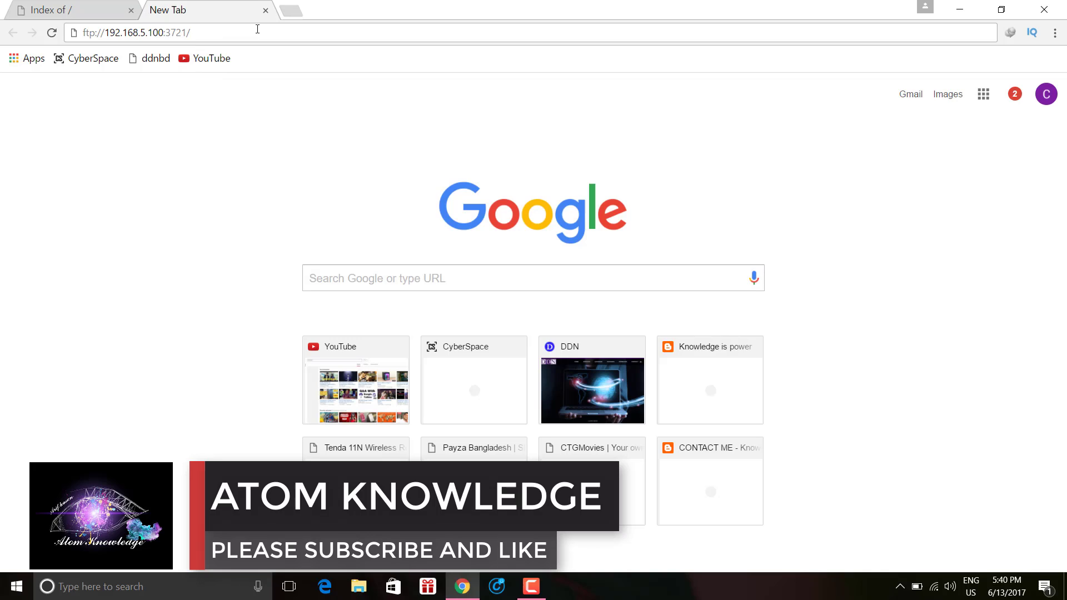
{"action": "key", "text": "Return"}
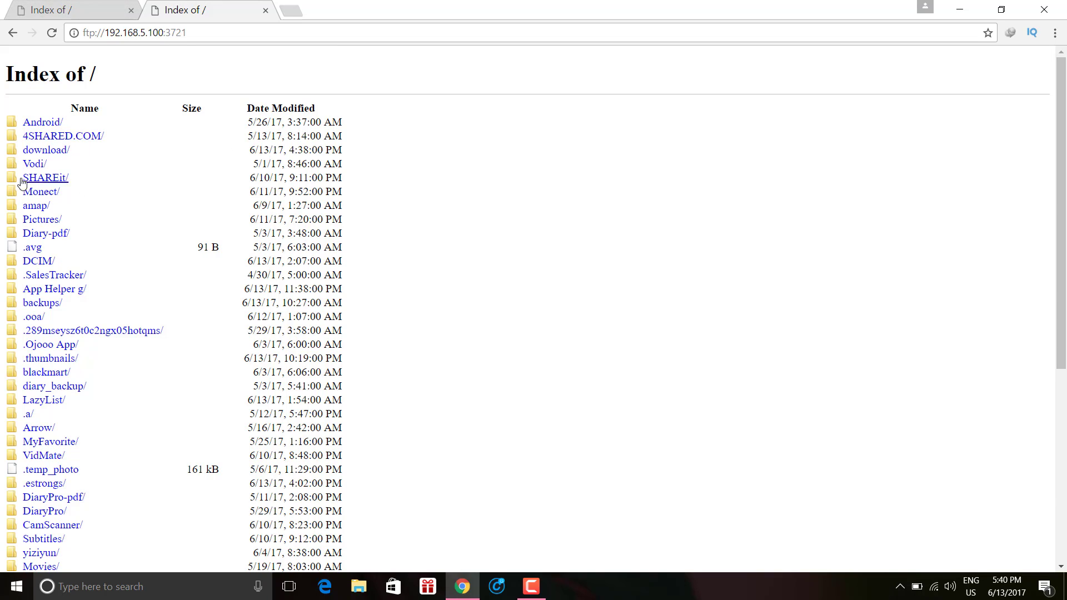
{"action": "left_click", "coordinate": [59, 177]}
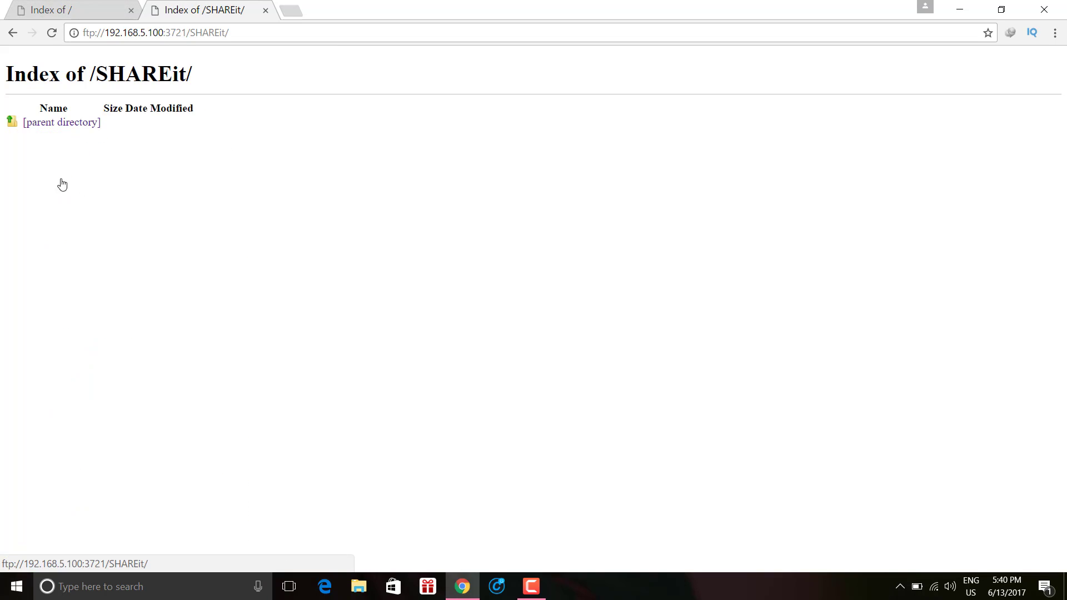
{"action": "left_click", "coordinate": [12, 32]}
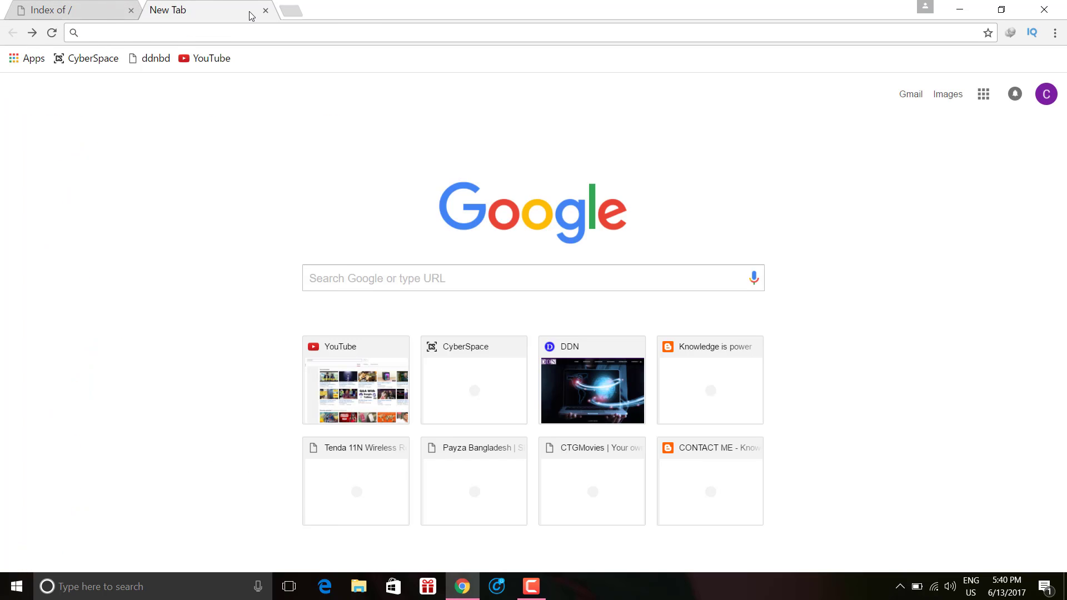
{"action": "left_click", "coordinate": [113, 10]}
{"action": "scroll", "coordinate": [128, 281], "scroll_direction": "down", "scroll_amount": 4}
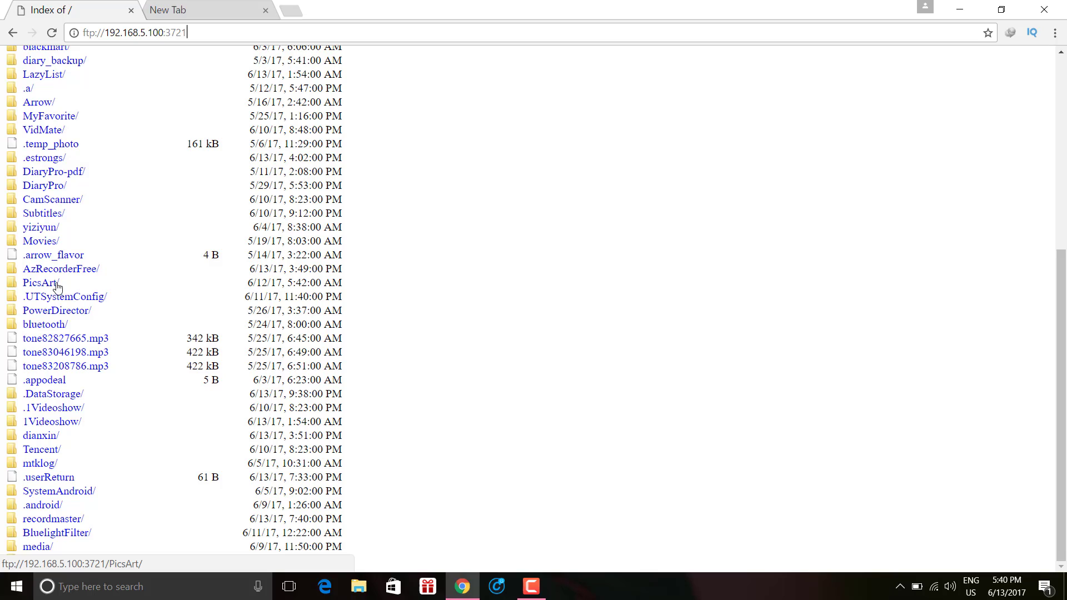
Download 2017_06_05_11_30_03.mp4 from AzRecorderFree/ with IDM, then cancel the transfer.
{"action": "left_click", "coordinate": [76, 269]}
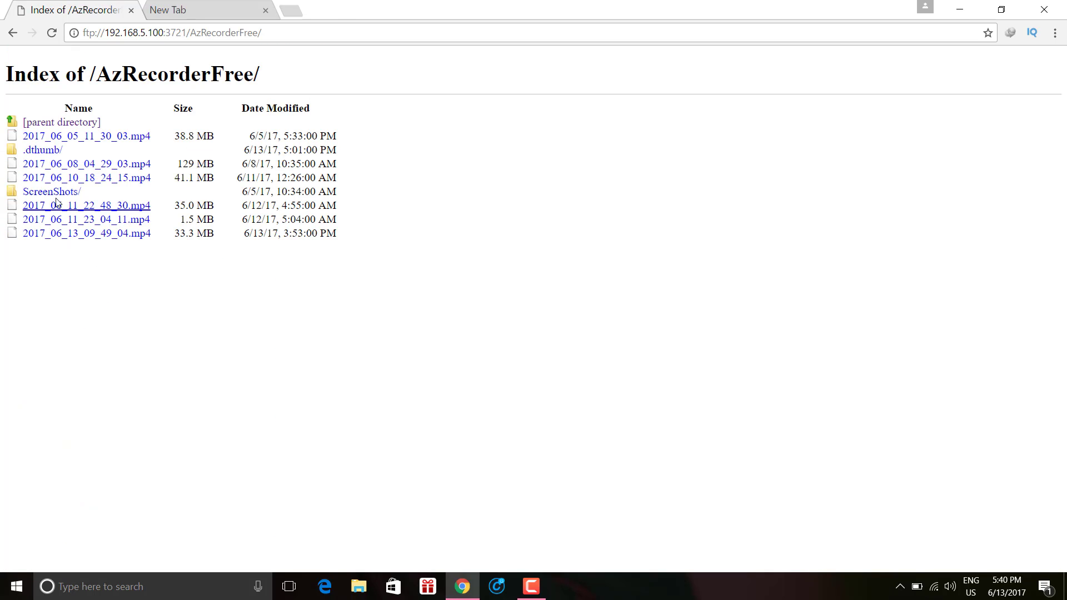
{"action": "left_click", "coordinate": [87, 137]}
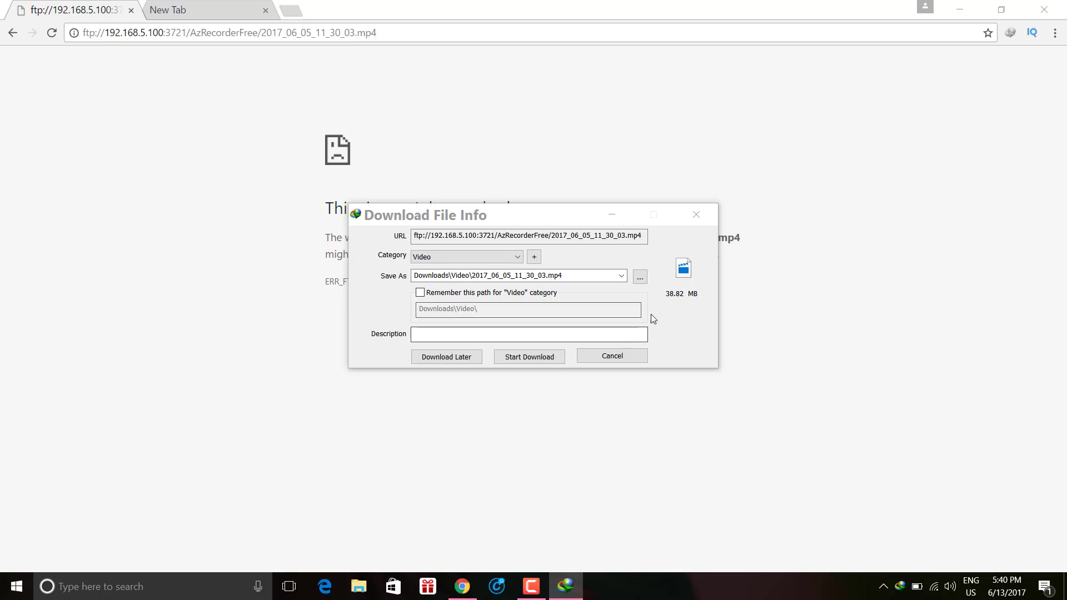
{"action": "left_click", "coordinate": [554, 357]}
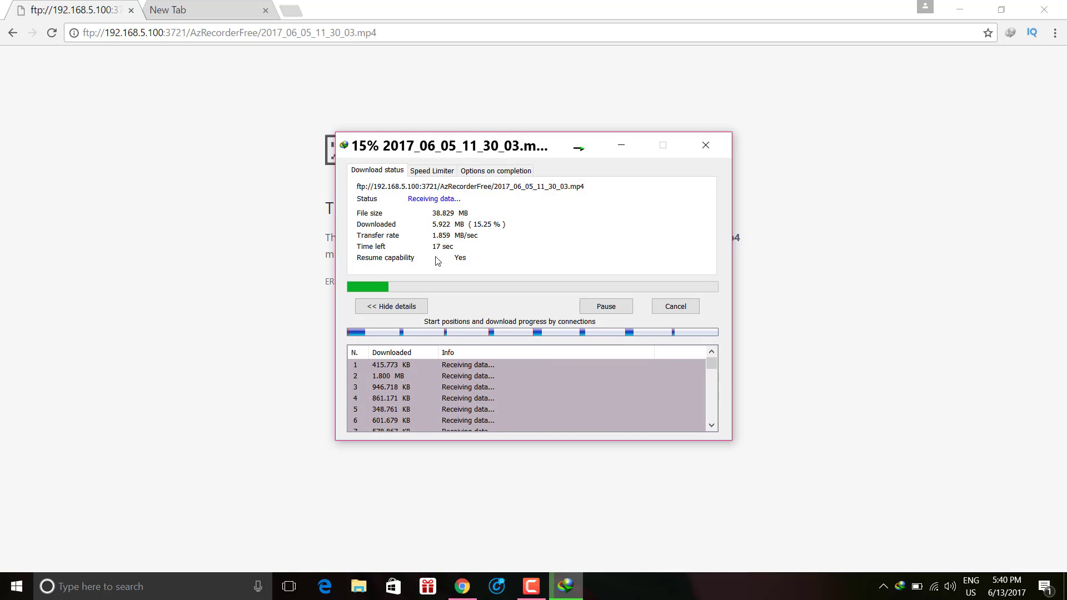
{"action": "left_click", "coordinate": [671, 307]}
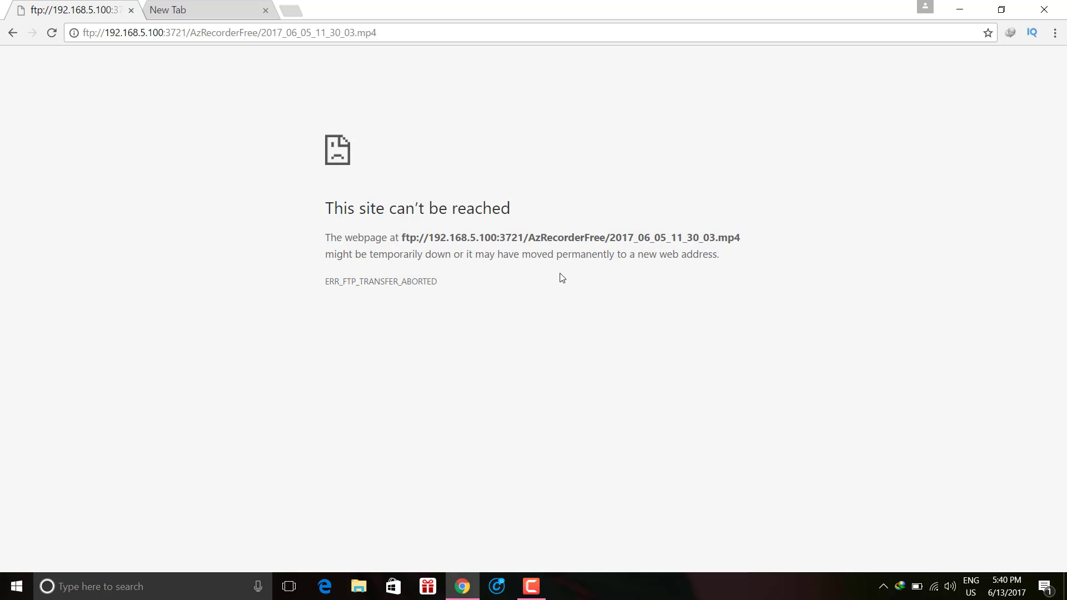
Close Chrome's empty New Tab, leaving only the aborted video transfer FTP tab.
{"action": "left_click", "coordinate": [214, 4]}
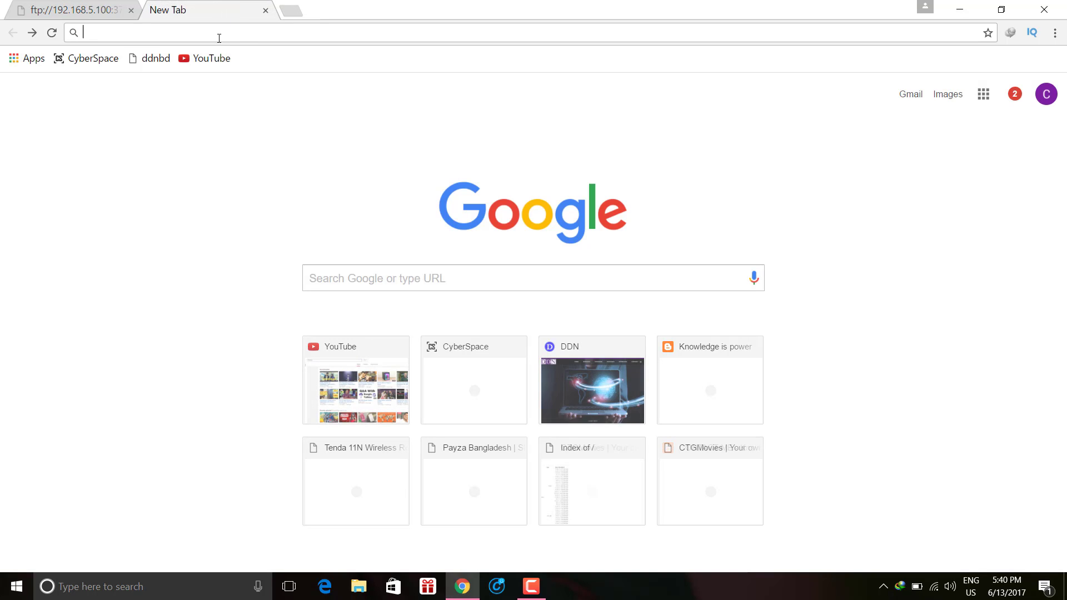
{"action": "left_click", "coordinate": [264, 11]}
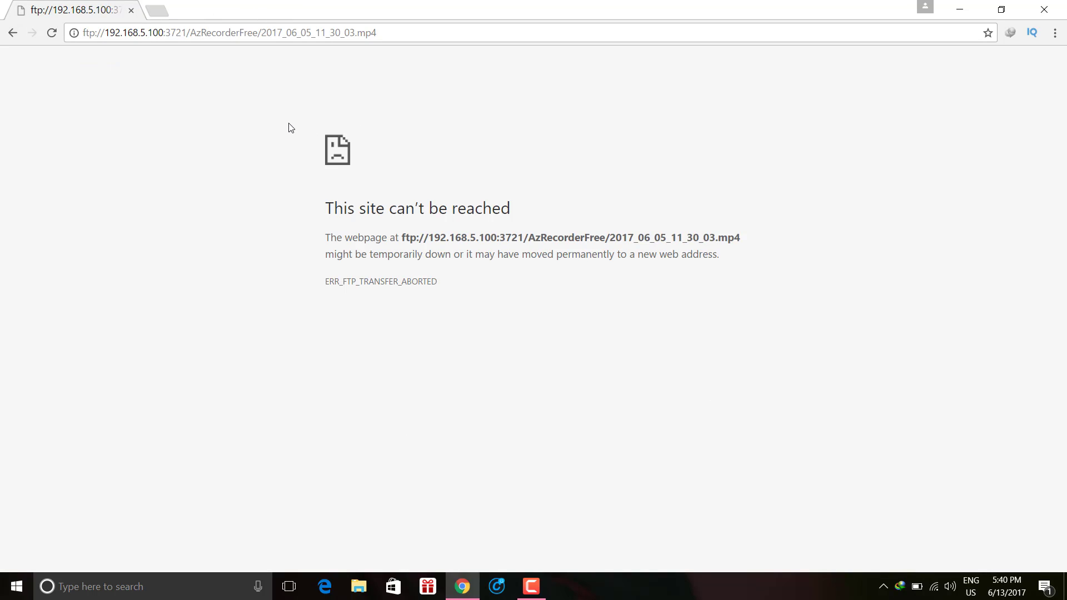